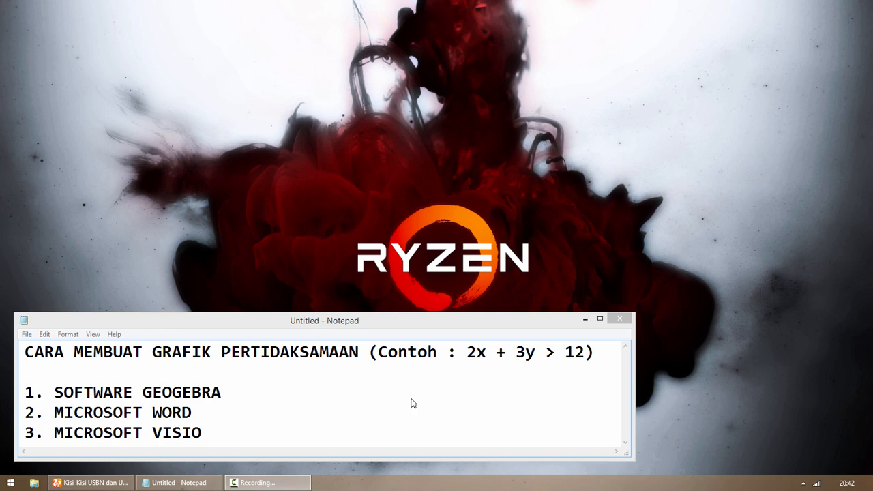
Review the Notepad notes: the title, the example inequality 2x + 3y > 12 and the three listed programs
click(387, 356)
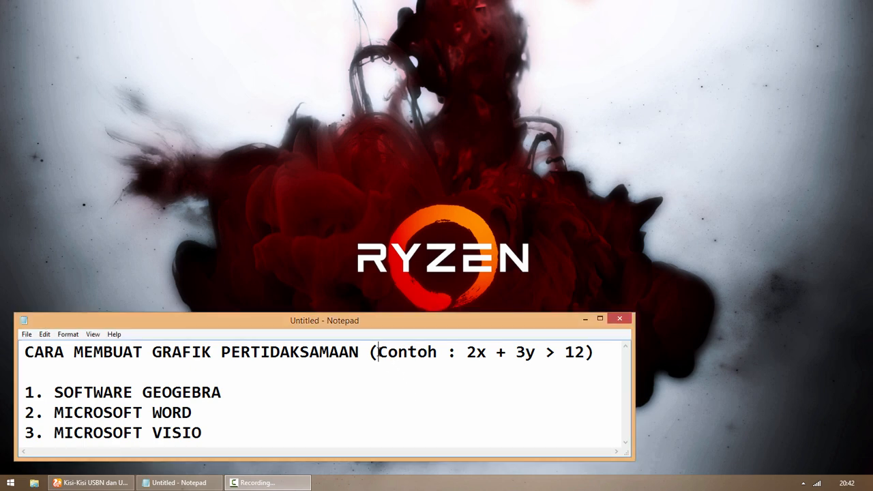
drag(380, 354, 585, 353)
click(476, 353)
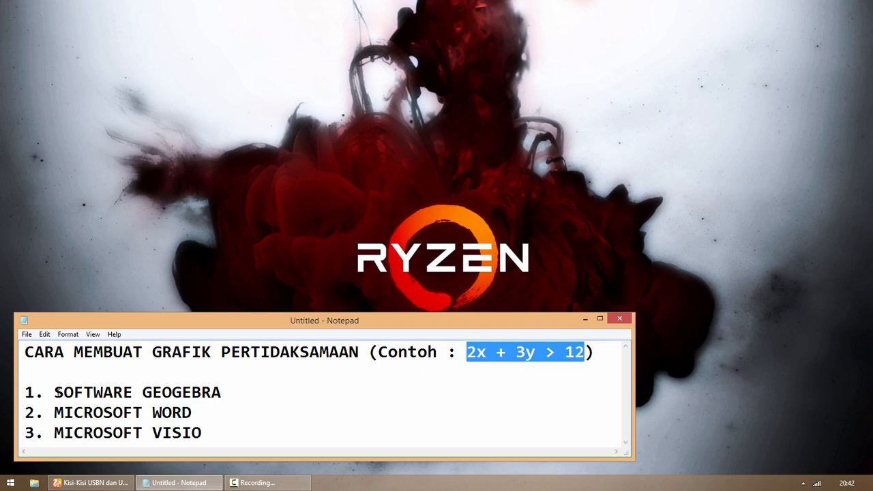
drag(54, 392, 225, 391)
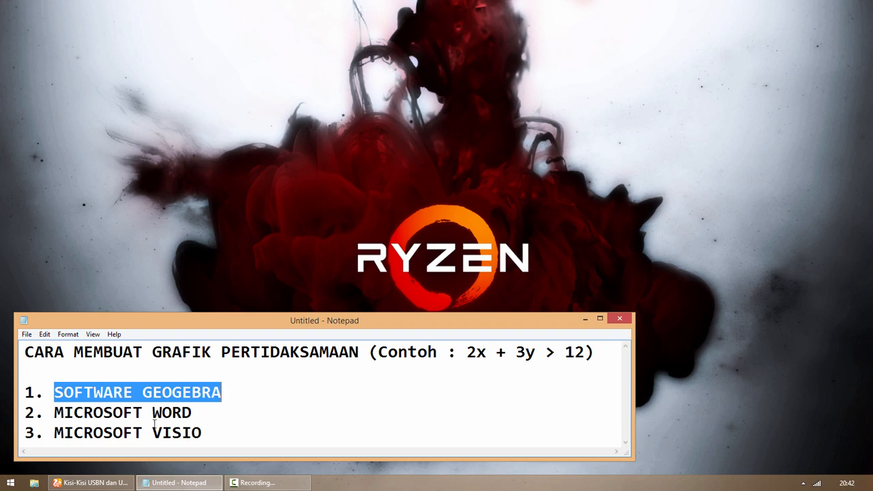
drag(55, 413, 202, 414)
drag(55, 433, 203, 432)
click(197, 415)
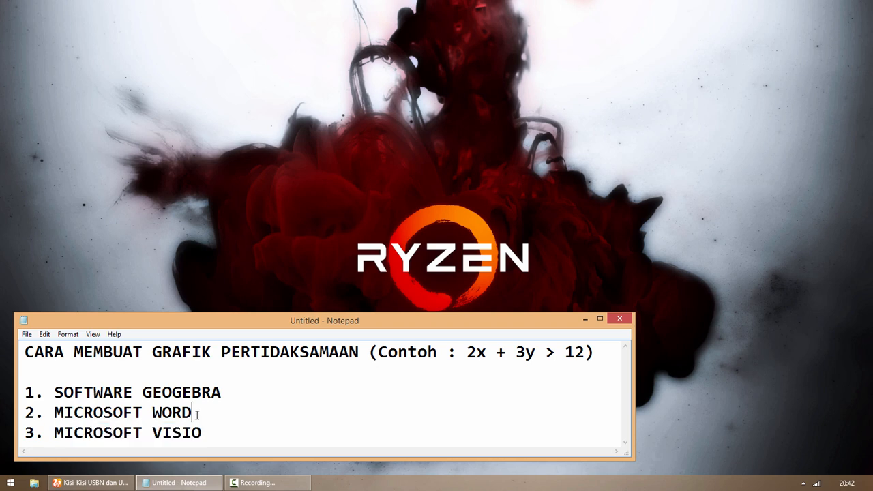
double_click(180, 393)
click(243, 393)
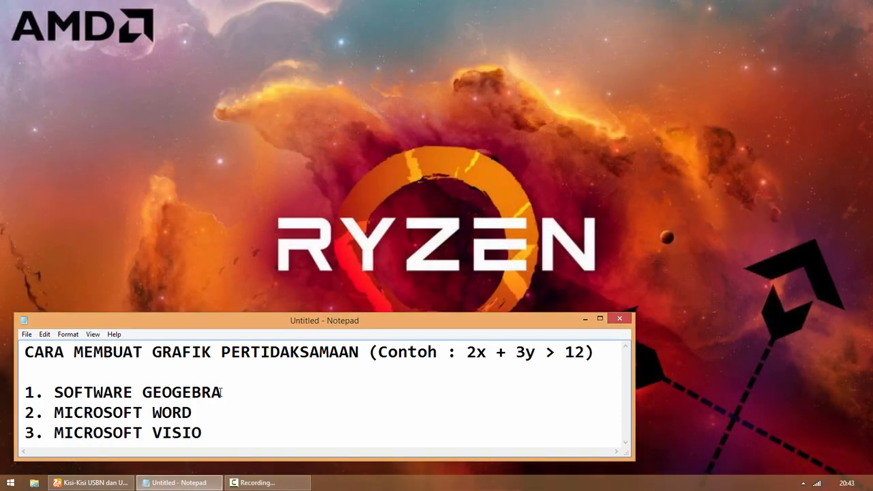
drag(222, 393, 58, 391)
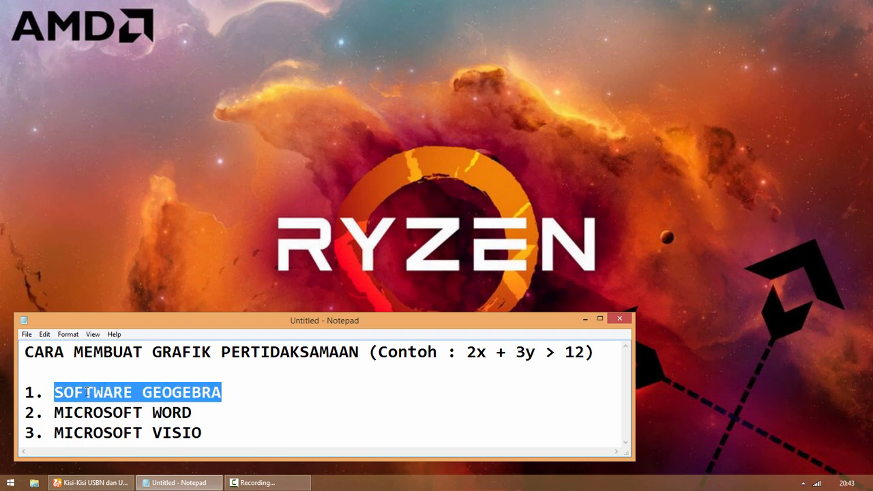
Open GeoGebra and maximize its window, with the graph's first quadrant filling most of the graphics area
click(10, 483)
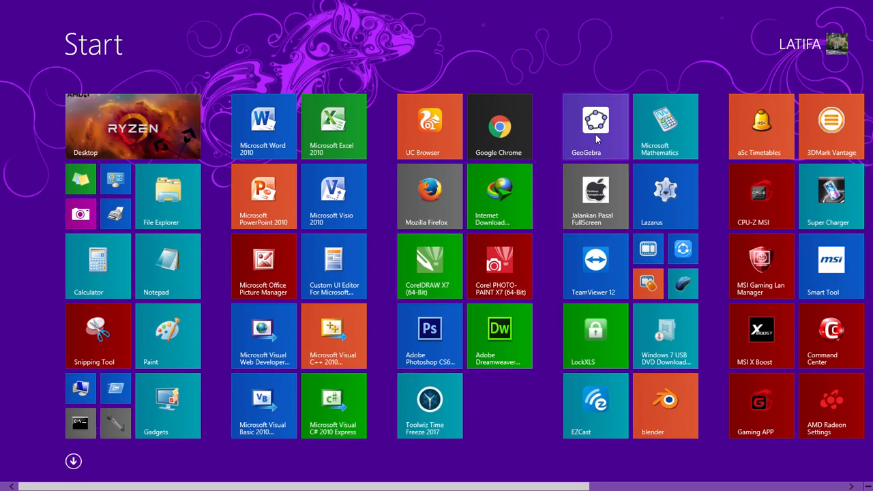
click(596, 135)
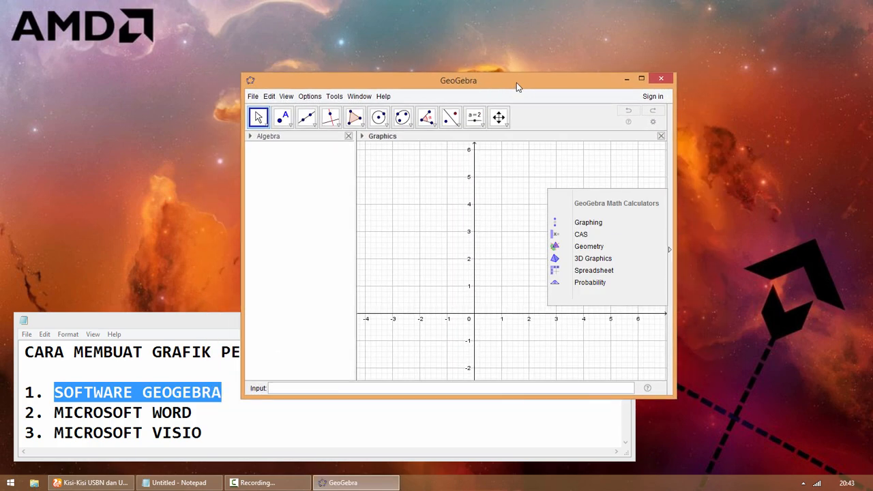
click(642, 79)
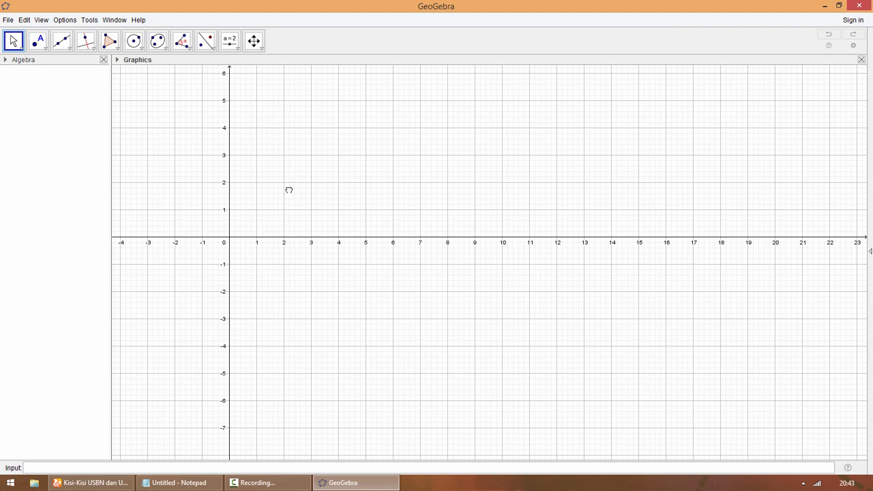
drag(288, 190, 251, 343)
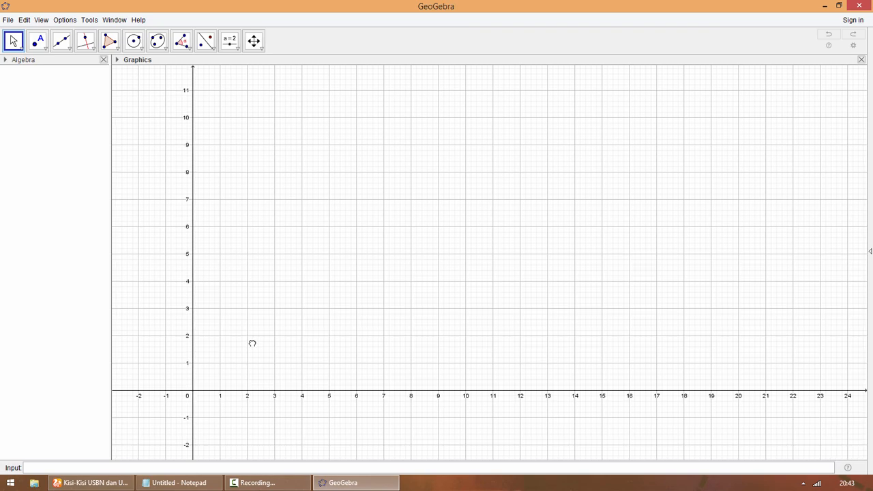
drag(324, 281, 361, 275)
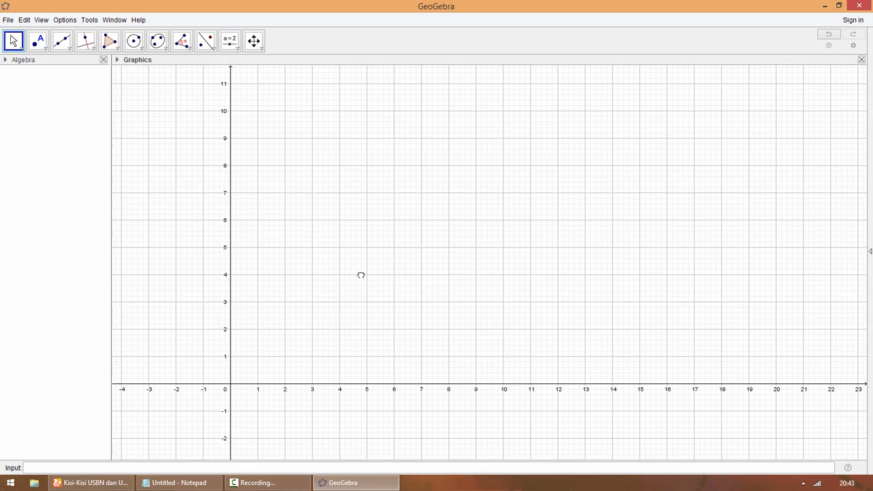
Copy the example inequality 2x + 3y > 12 from the Notepad notes into GeoGebra's input line
click(186, 483)
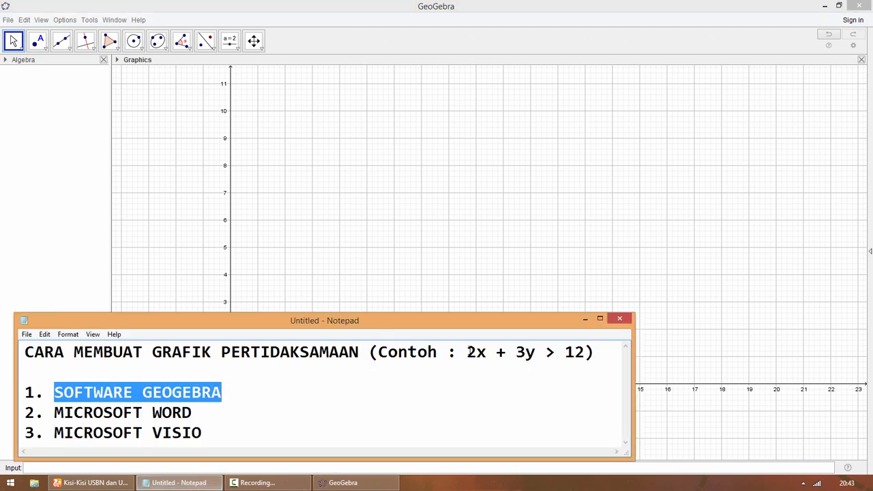
drag(468, 352, 579, 352)
key(ctrl+c)
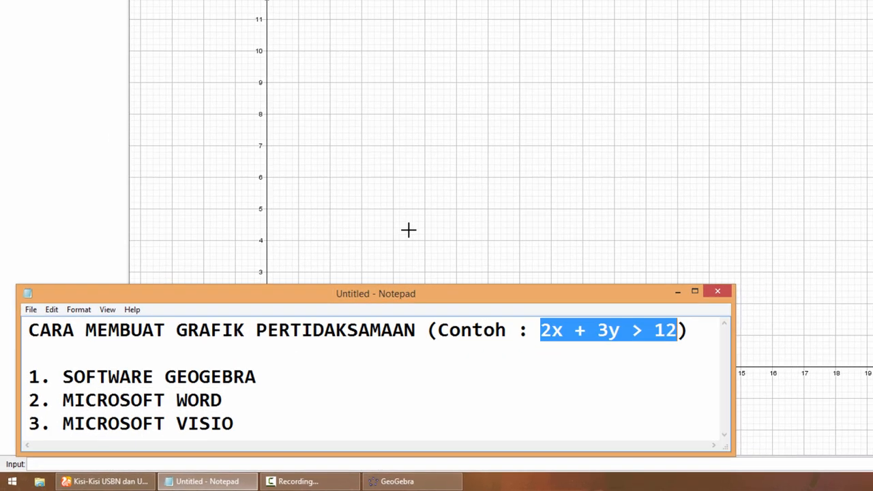
click(350, 266)
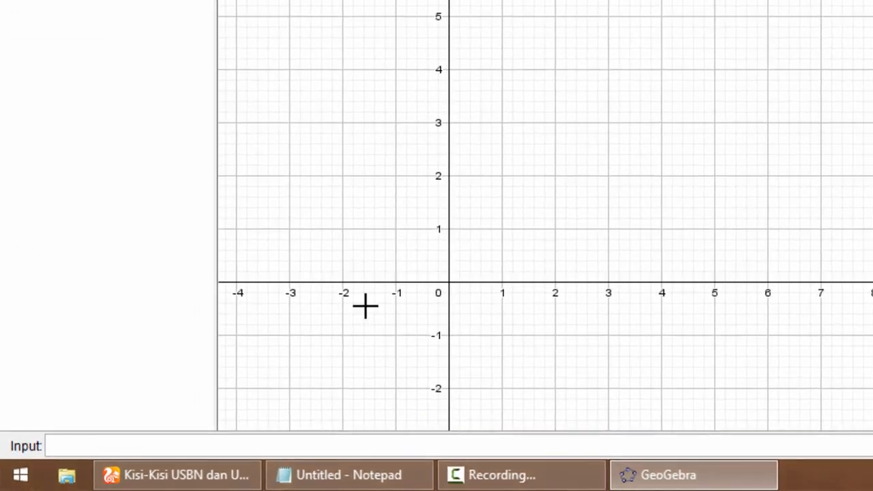
click(91, 449)
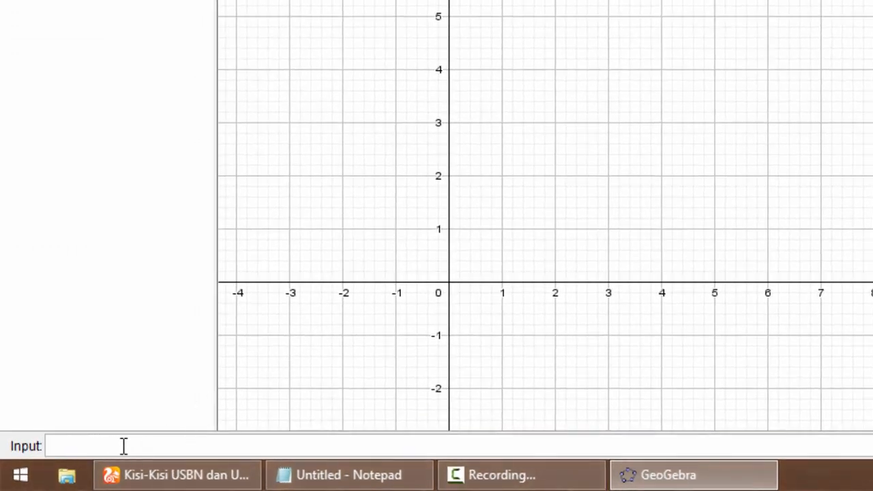
key(ctrl+v)
key(Return)
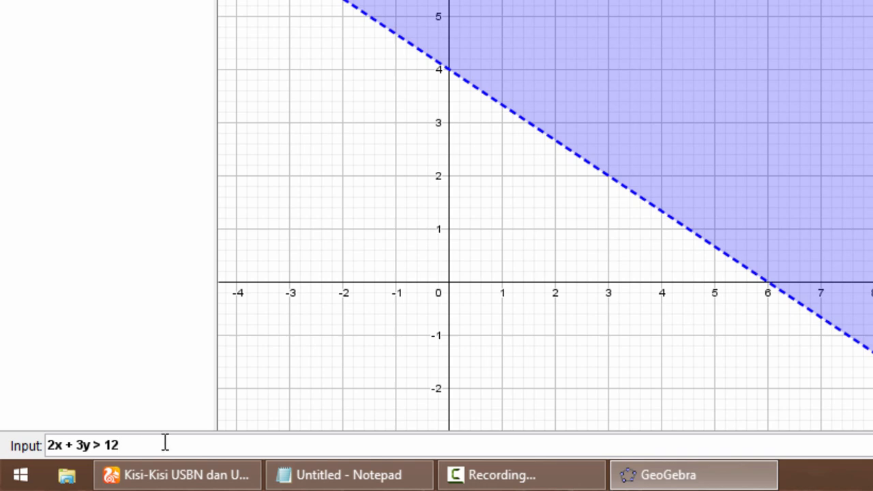
Clear the pasted inequality from the input line
drag(165, 442, 23, 446)
click(137, 445)
drag(121, 445, 16, 448)
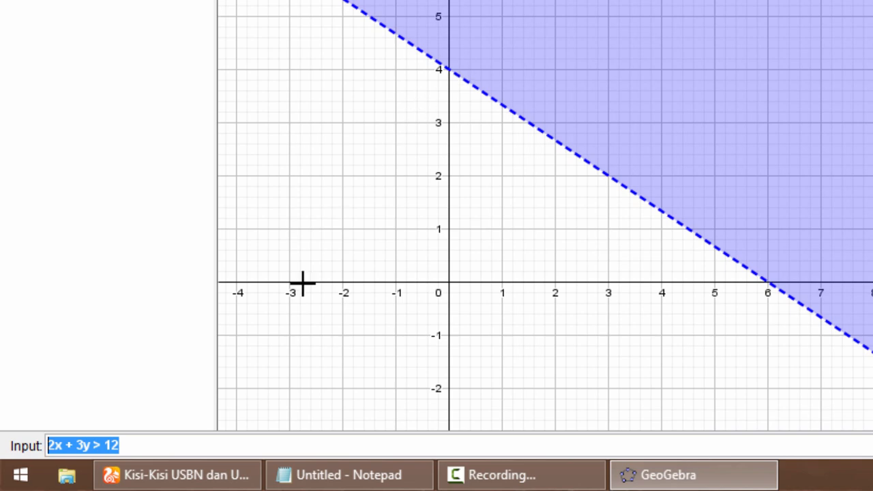
click(141, 443)
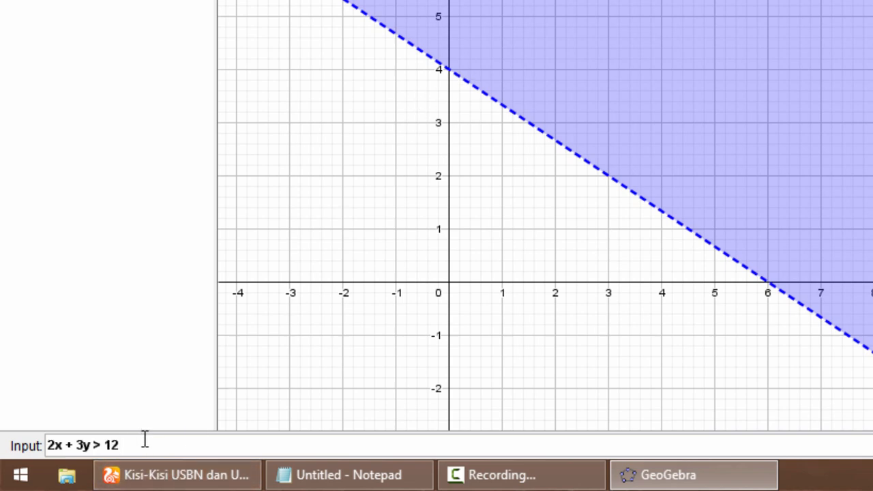
drag(148, 443, 20, 447)
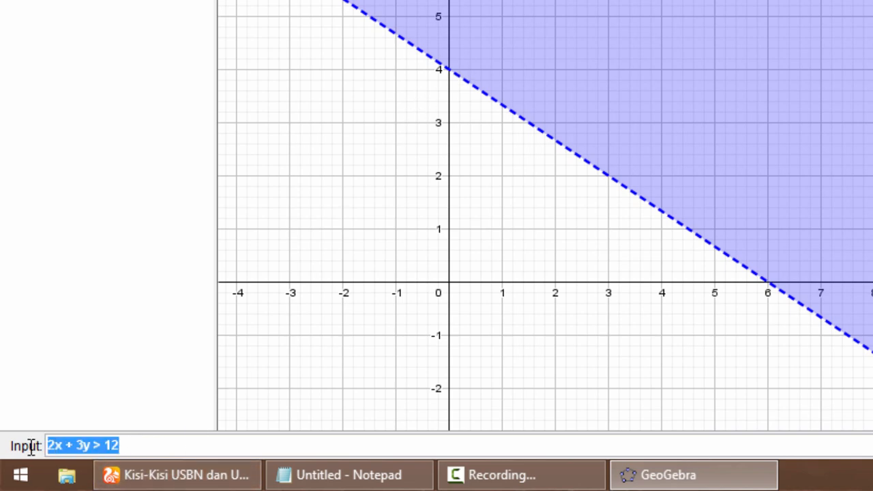
click(143, 443)
drag(120, 444, 20, 449)
click(146, 443)
drag(146, 443, 10, 446)
key(BackSpace)
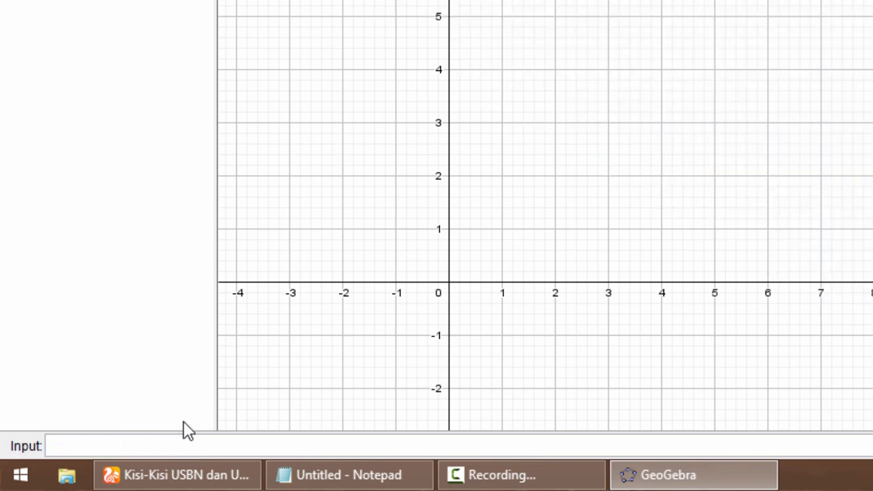
Enter the inequality 2x + 3y > 12 in the input line to plot it as a graph
text(2x)
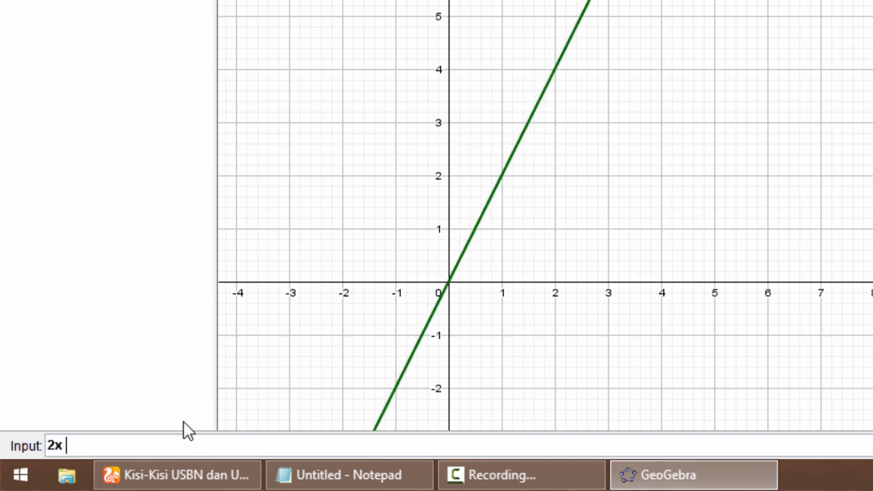
text( + 3y >)
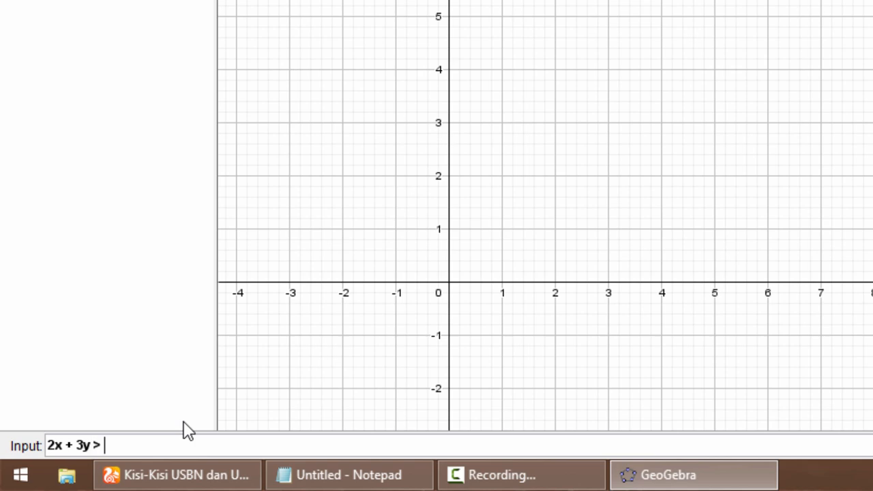
text(2)
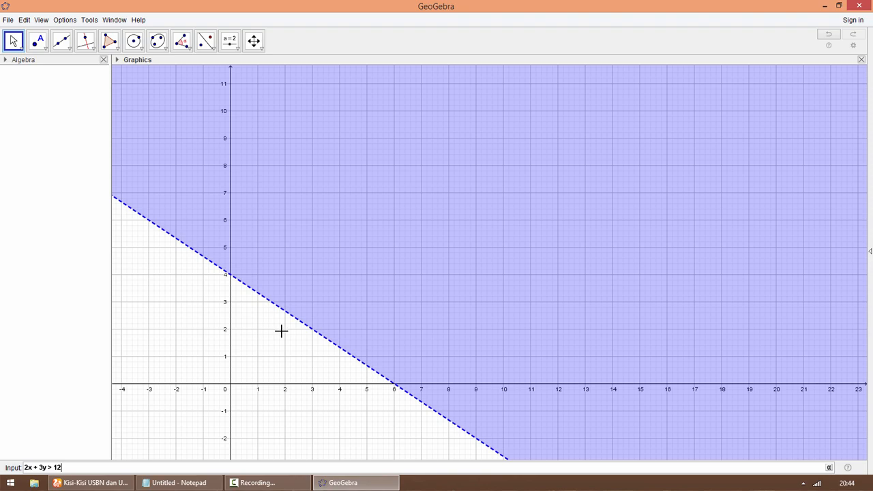
drag(282, 329, 310, 281)
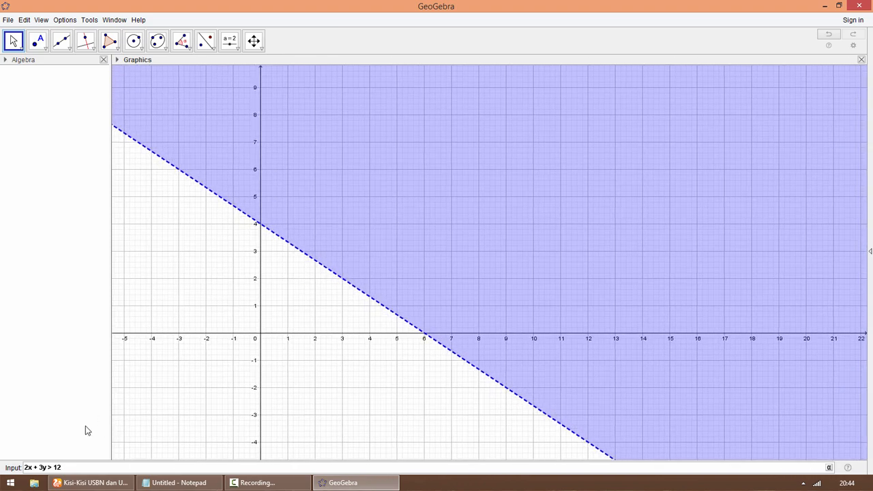
click(49, 468)
key(Return)
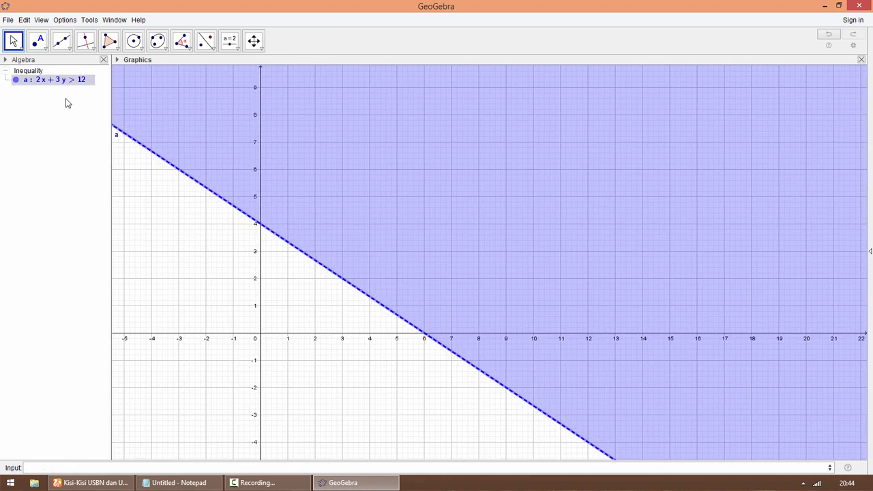
Examine the plotted inequality, its shaded region and boundary line, and the graphics view's options
click(66, 83)
drag(293, 290, 286, 331)
click(77, 82)
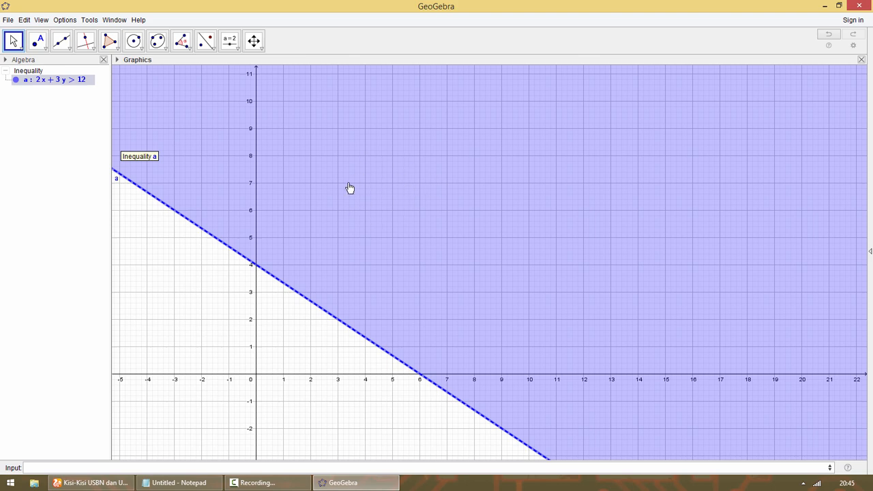
drag(294, 327, 299, 297)
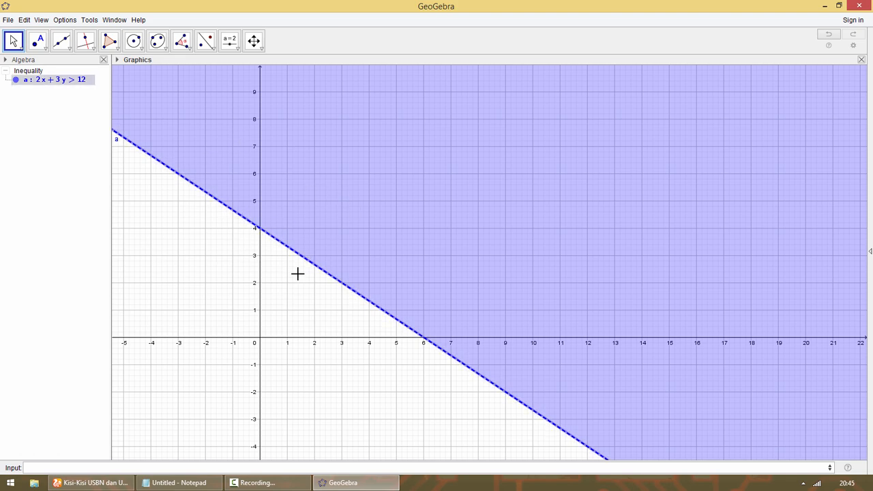
right_click(295, 287)
right_click(284, 281)
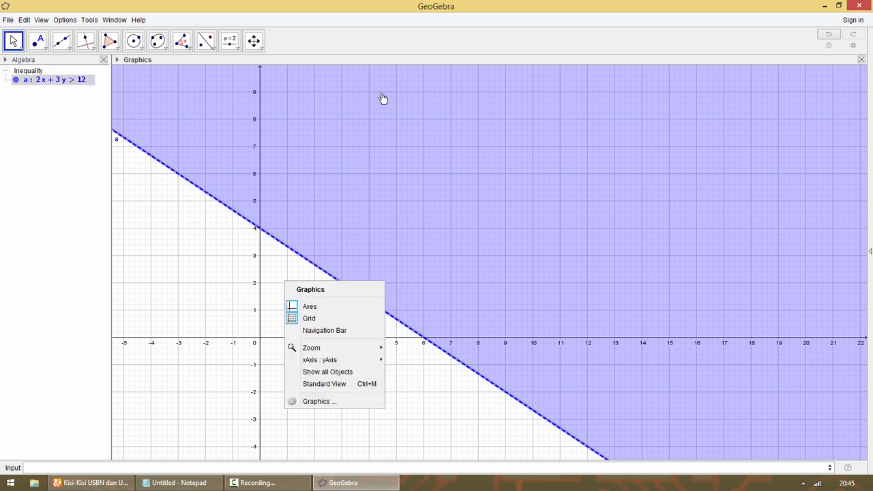
click(378, 15)
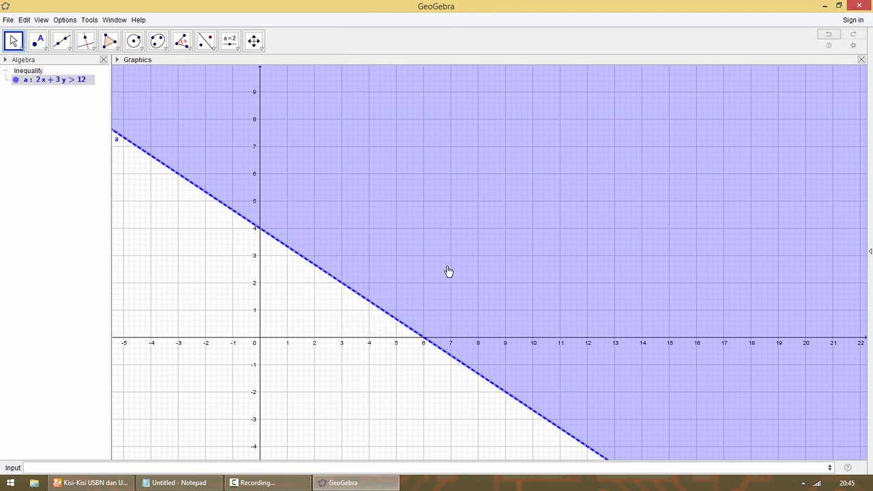
Restore the GeoGebra window from full screen, then place and shrink it so the Notepad notes remain uncovered
click(839, 6)
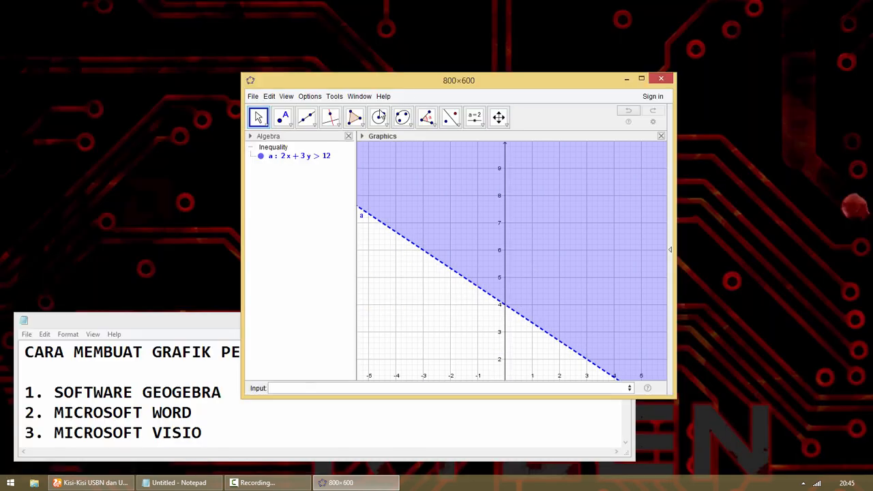
drag(403, 84, 299, 56)
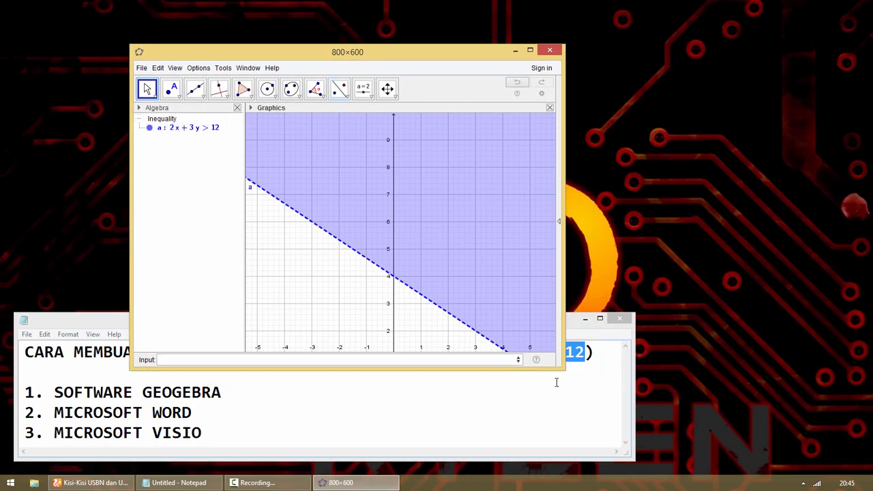
drag(560, 367, 533, 325)
Frame the graph around the boundary line's intercepts at 4 and 6, and narrow the window to 723×514
drag(424, 256, 377, 204)
scroll(415, 233, up, 5)
drag(415, 233, 423, 164)
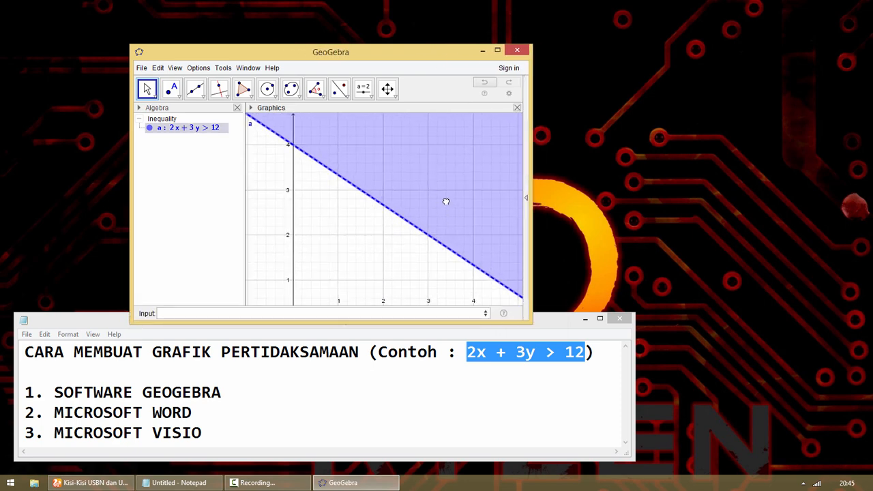
drag(444, 200, 415, 168)
scroll(423, 184, down, 4)
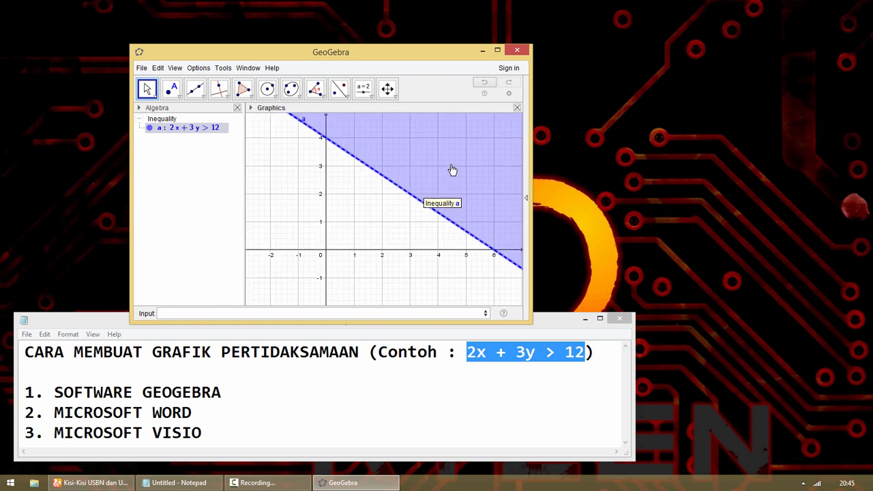
mouse_move(440, 176)
mouse_down()
mouse_move(411, 199)
mouse_move(401, 189)
mouse_move(390, 197)
mouse_up()
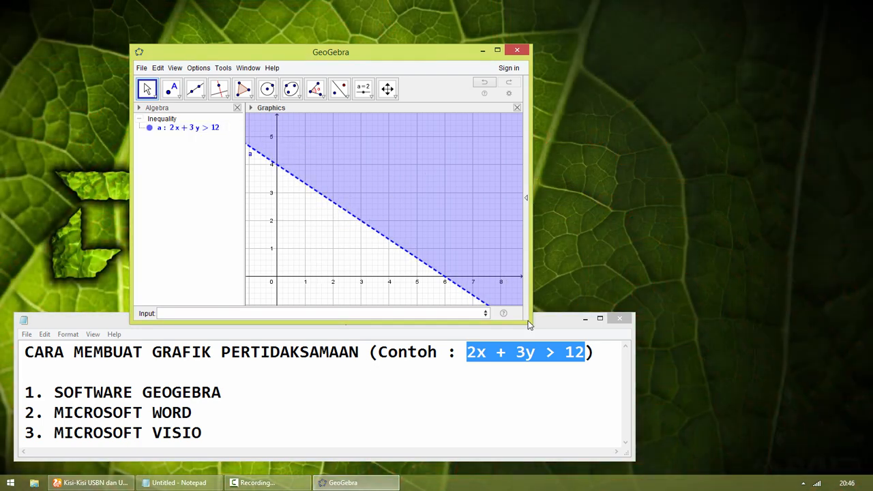
drag(529, 321, 521, 320)
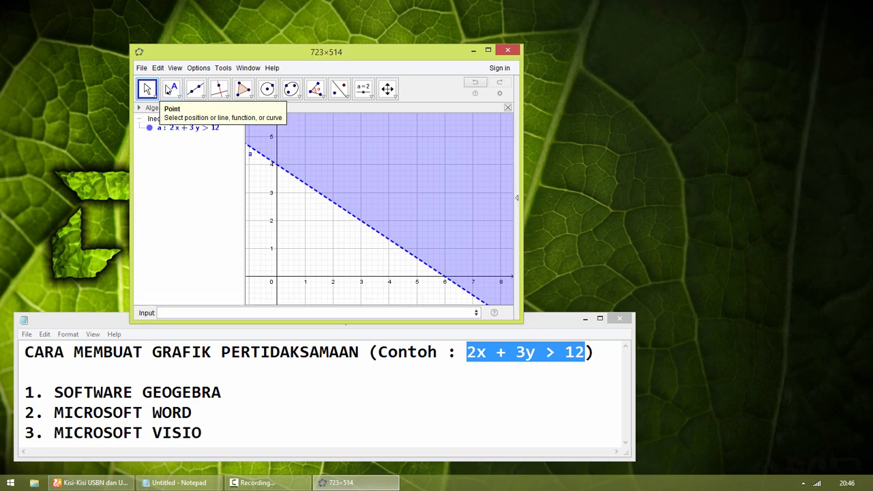
Copy the graphics view with the plotted inequality to the clipboard
click(161, 71)
click(160, 71)
click(160, 71)
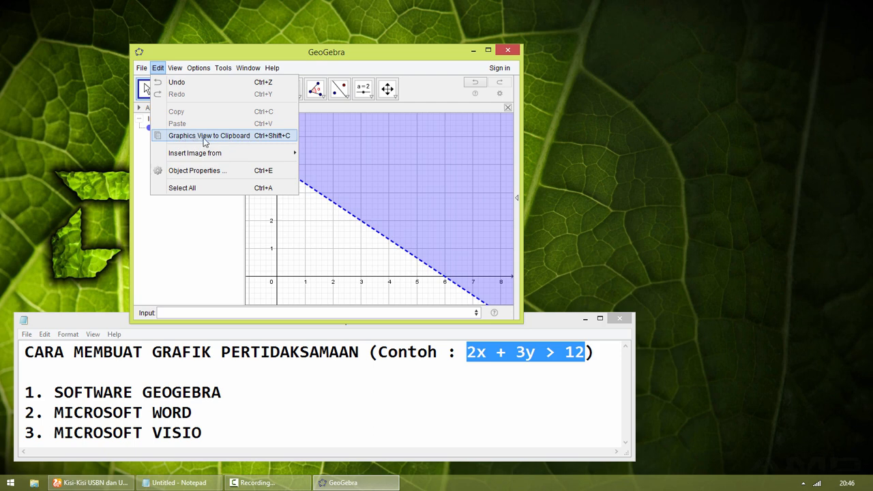
click(273, 136)
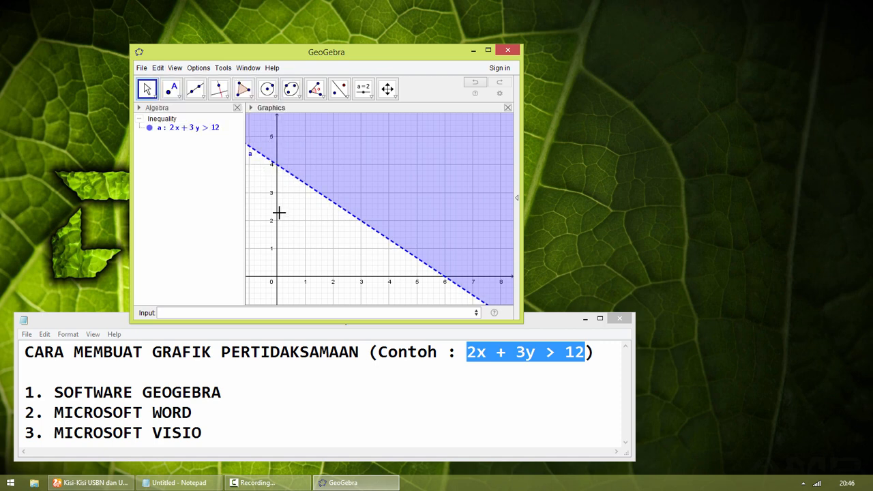
Open a blank document in Microsoft Word 2010 and paste the copied graph into it
click(10, 483)
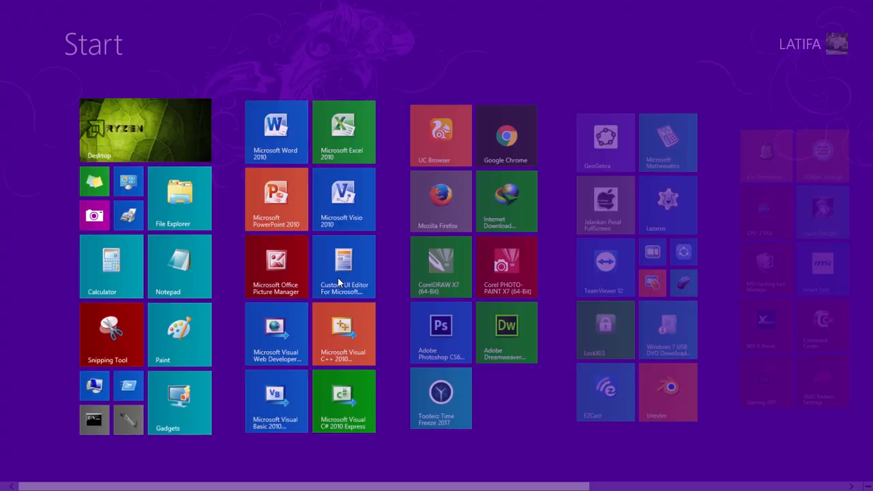
click(267, 140)
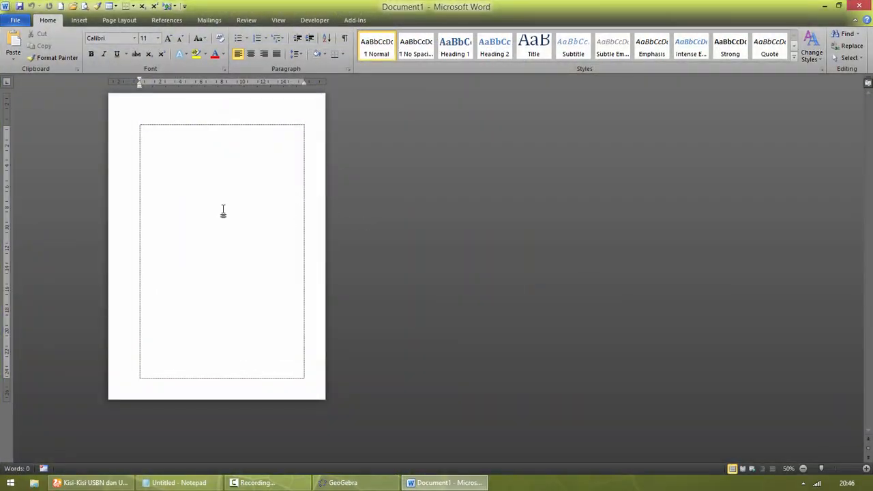
scroll(223, 212, up, 5)
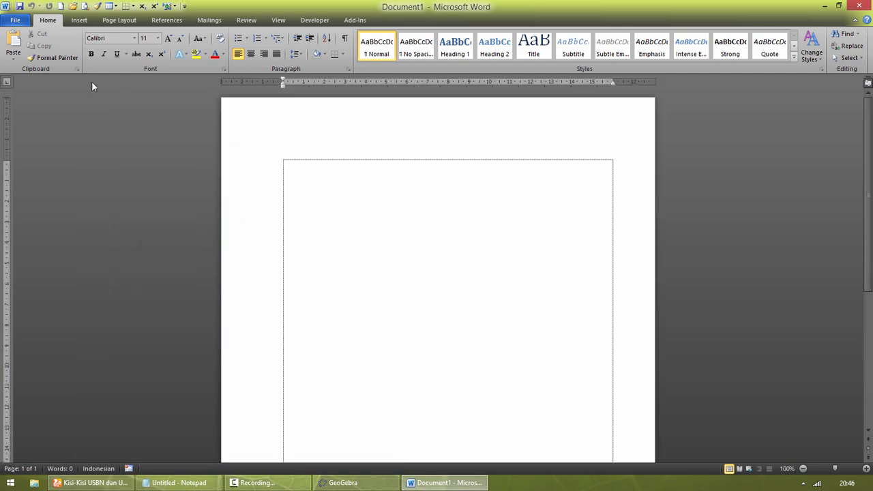
click(13, 42)
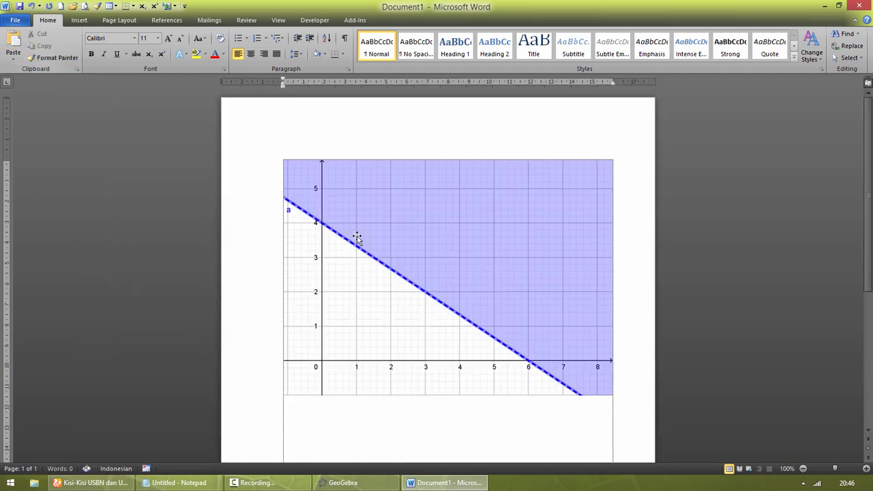
click(563, 295)
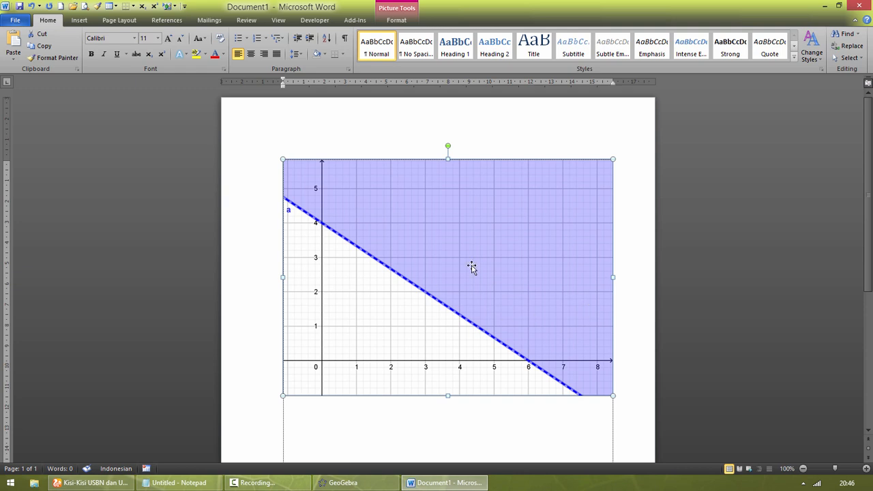
Add the heading "APLIKASI GEOGEBRA" on its own line above the pasted graph
click(617, 272)
key(Return)
text(A)
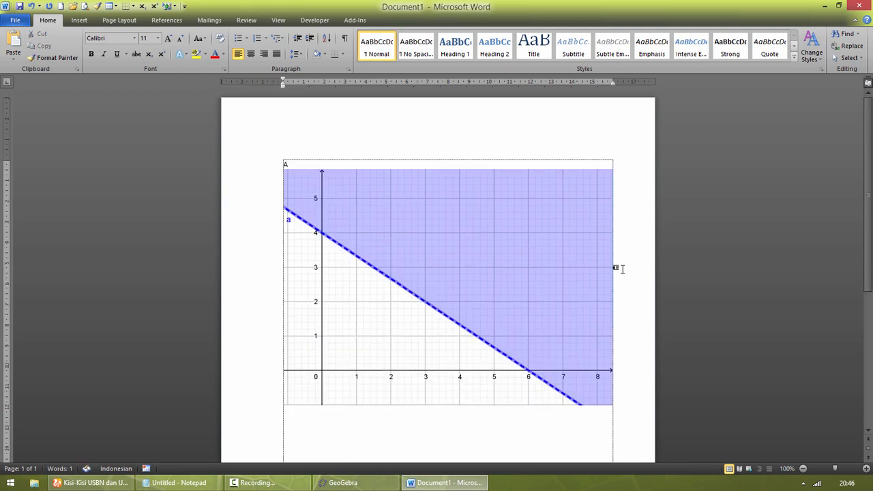
text(PLIKASI GEOGEBRA)
key(Return)
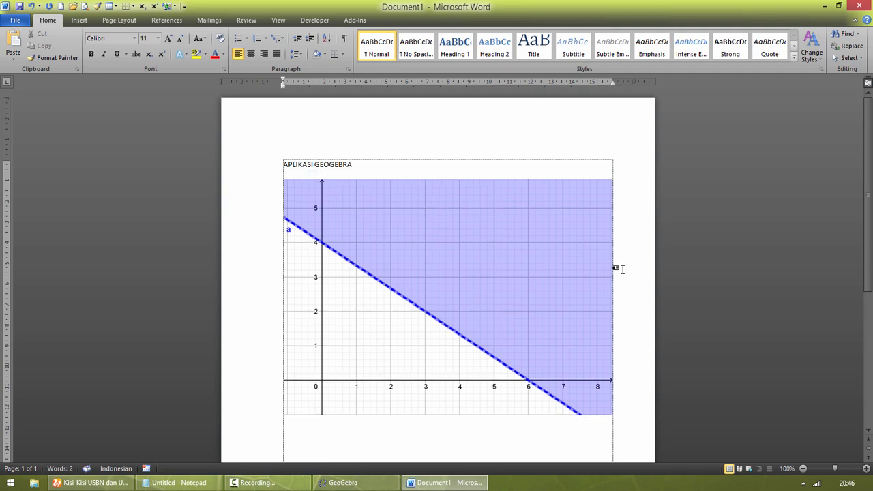
scroll(624, 353, down, 3)
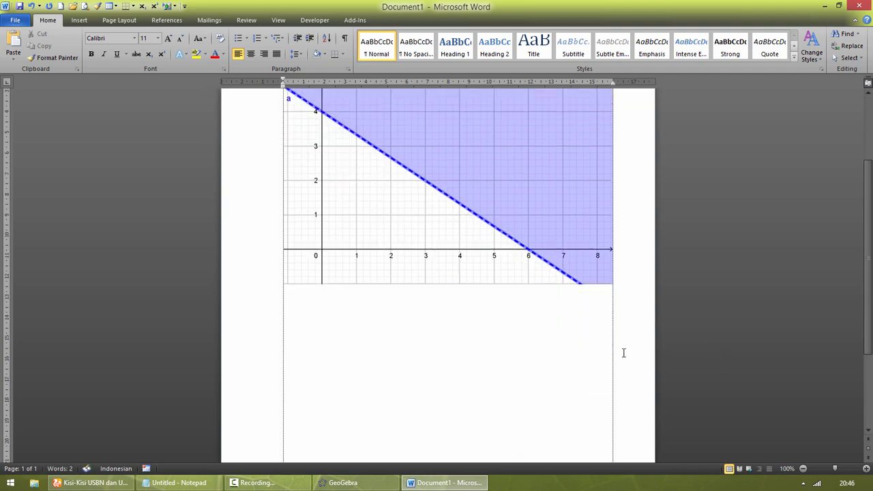
scroll(553, 373, up, 3)
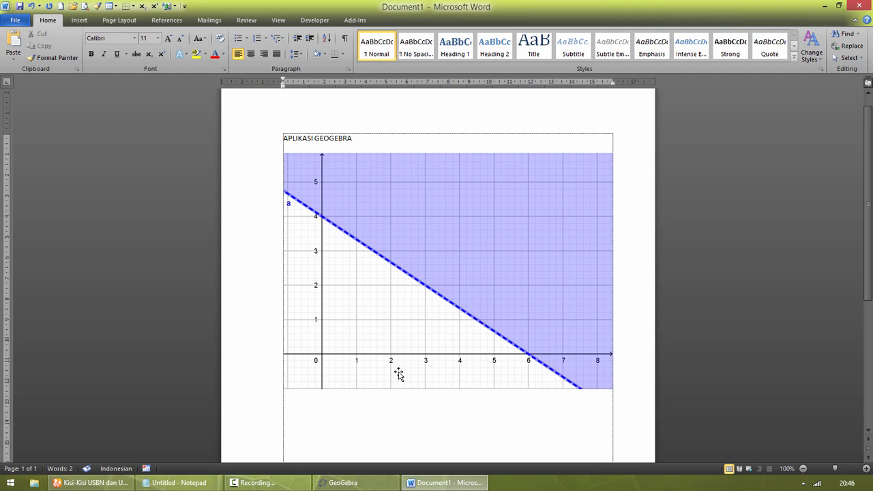
Close the GeoGebra window and return to the Word document
click(343, 483)
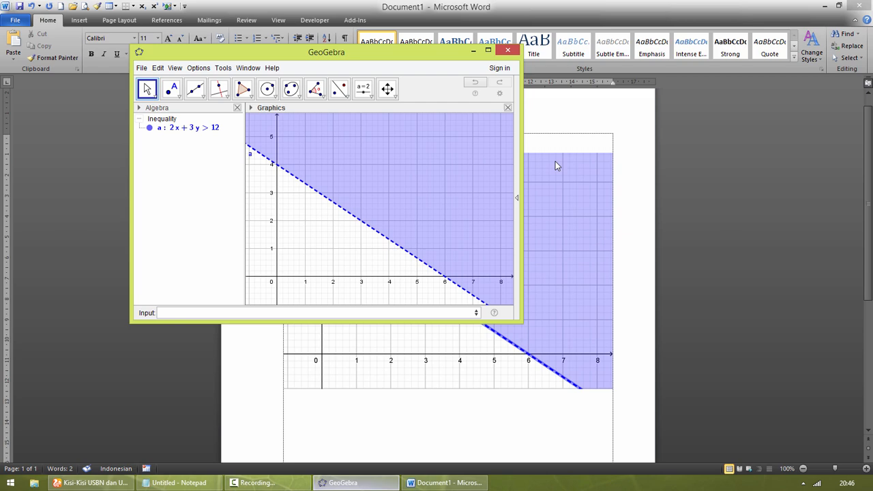
click(508, 51)
click(324, 200)
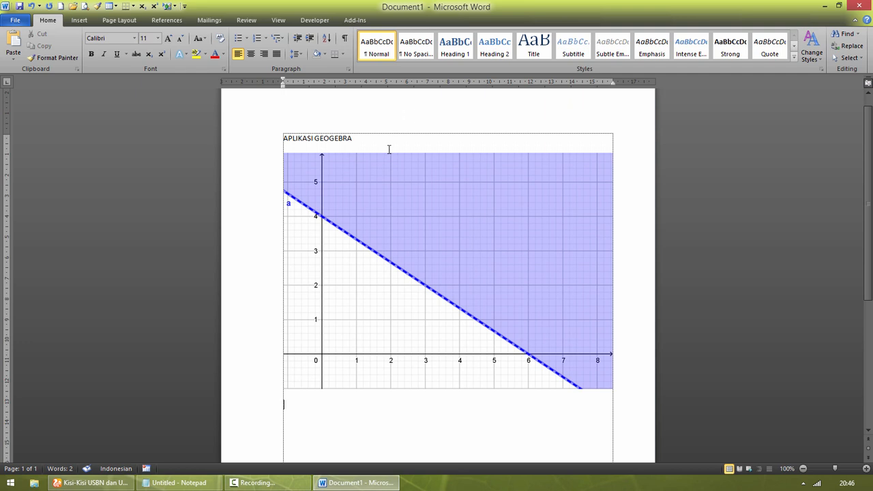
Start a second page after the graph with the heading "WORD"
scroll(371, 205, down, 3)
scroll(365, 318, up, 1)
scroll(337, 314, down, 2)
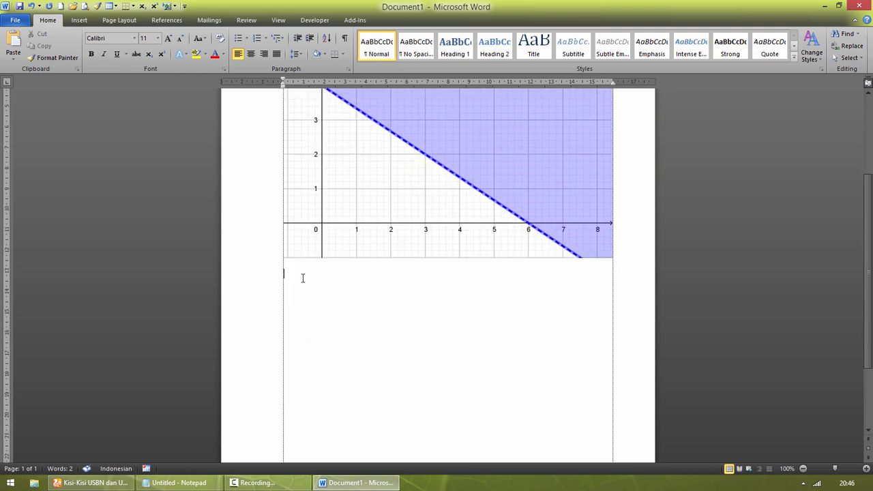
scroll(303, 277, up, 4)
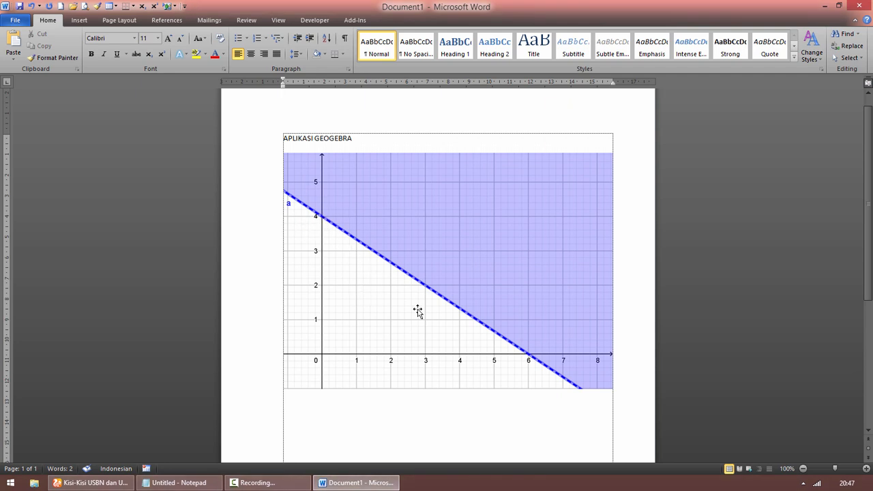
scroll(518, 362, down, 12)
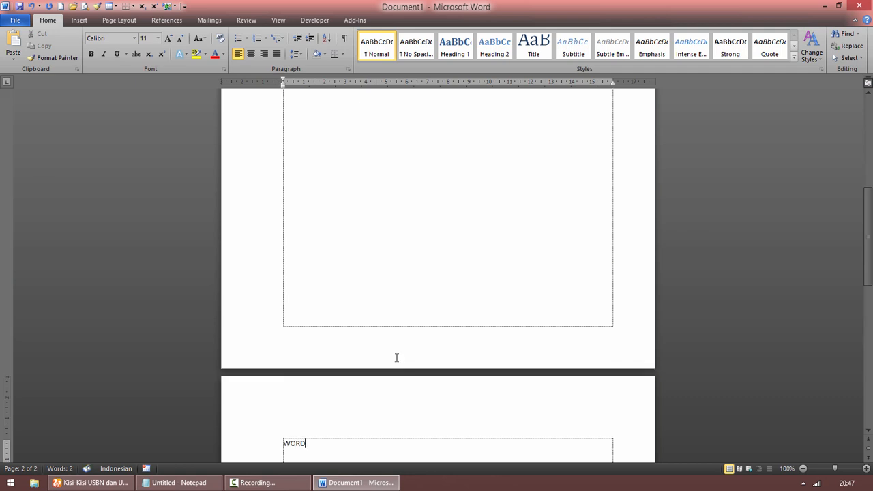
scroll(397, 358, down, 4)
Write the axis-intercept working under "Ttk ptong dg sb" lines: y=0, 2x=12, X=6 for x; x=0, 3y=12, Y=4 for y
text(Ttk ptong dg sb x)
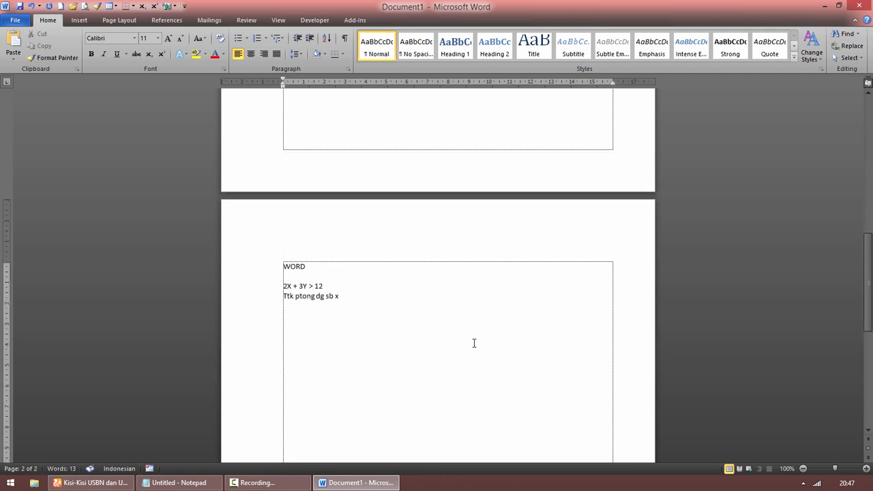
text( = 12)
key(Return)
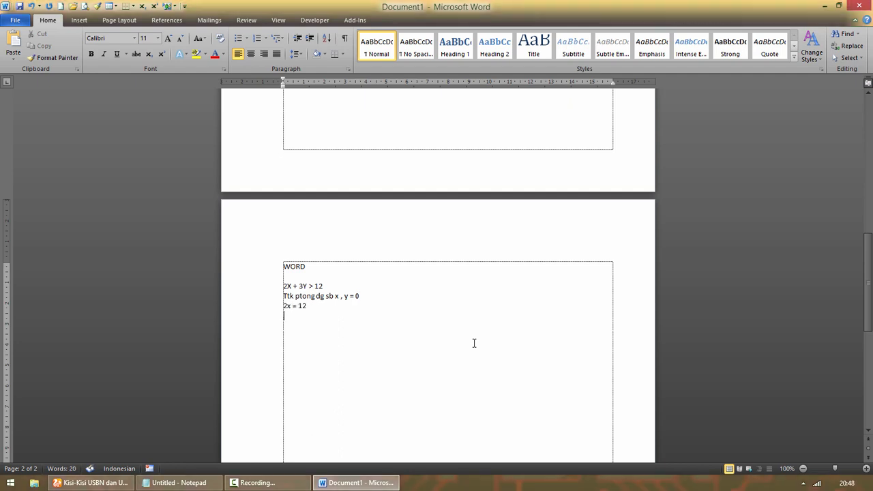
text(X = 6)
key(Return)
key(Return)
text(Ttk ptong dg sb y, x = 0)
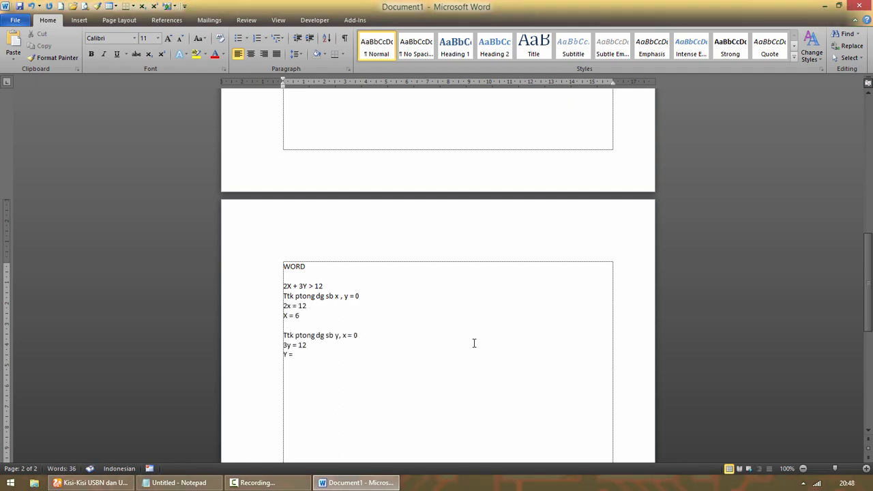
Make the two result lines X = 6 and Y = 4 bold and enlarge them to 18 pt
click(259, 316)
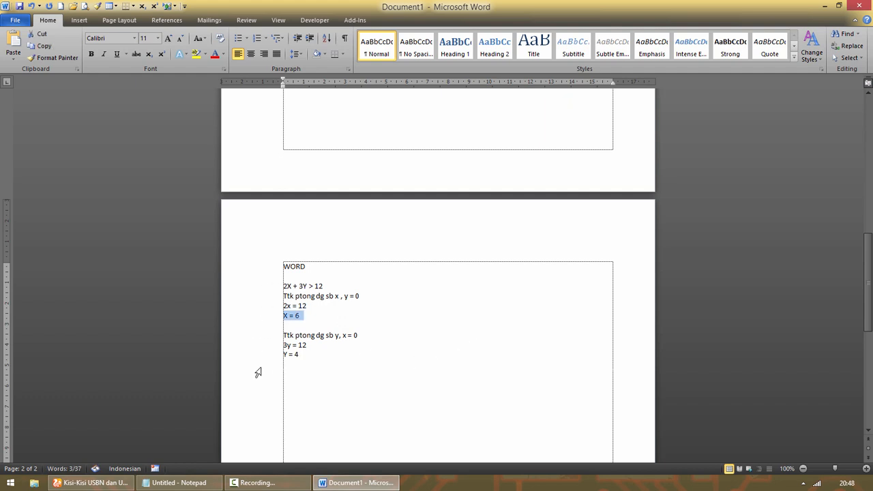
ctrl+click(259, 355)
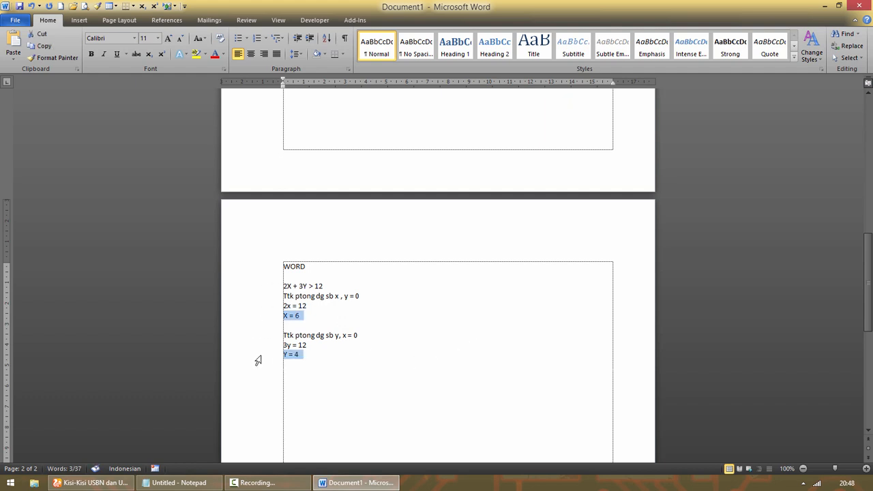
click(91, 54)
click(168, 38)
click(168, 38)
click(168, 38)
click(168, 38)
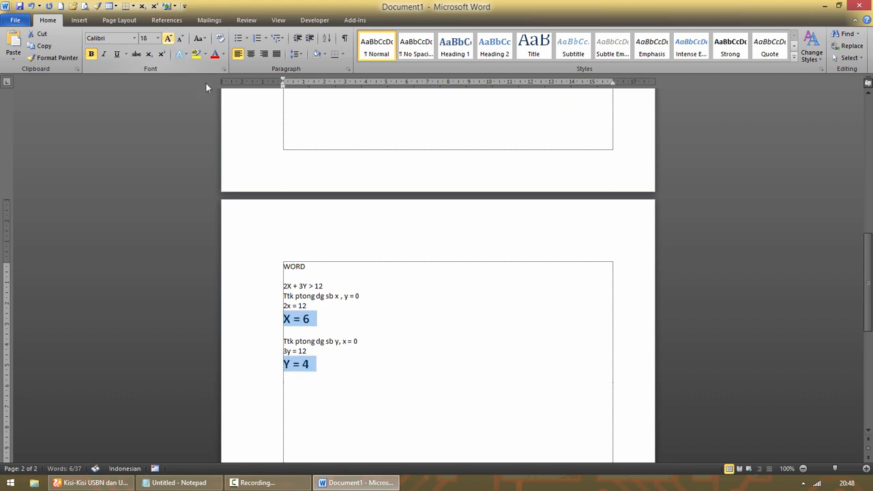
click(370, 365)
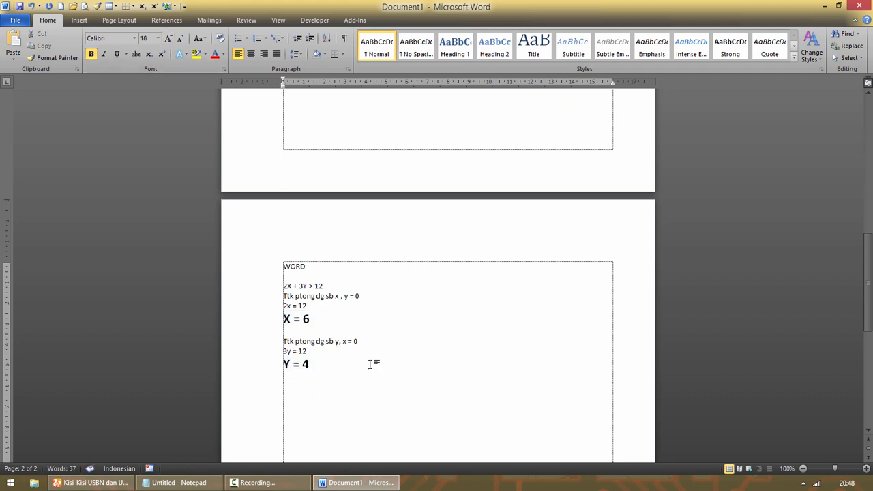
Below the Y = 4 line, draw crossing vertical and horizontal axes as one Freeform about 8.2 cm high and 13.5 cm wide, placed within the margins
scroll(370, 365, down, 5)
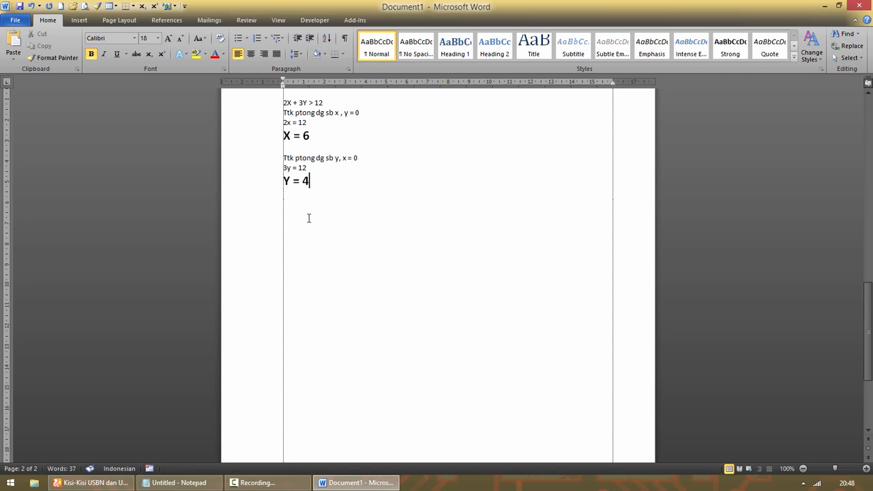
key(Return)
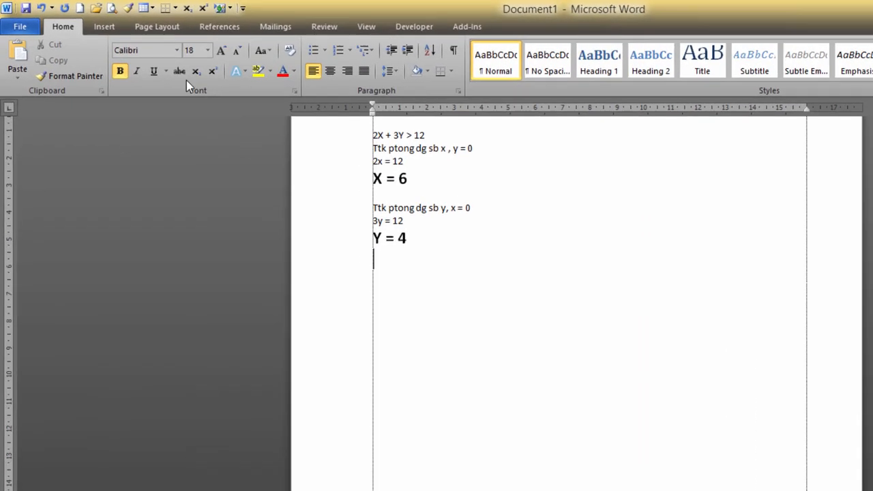
click(151, 39)
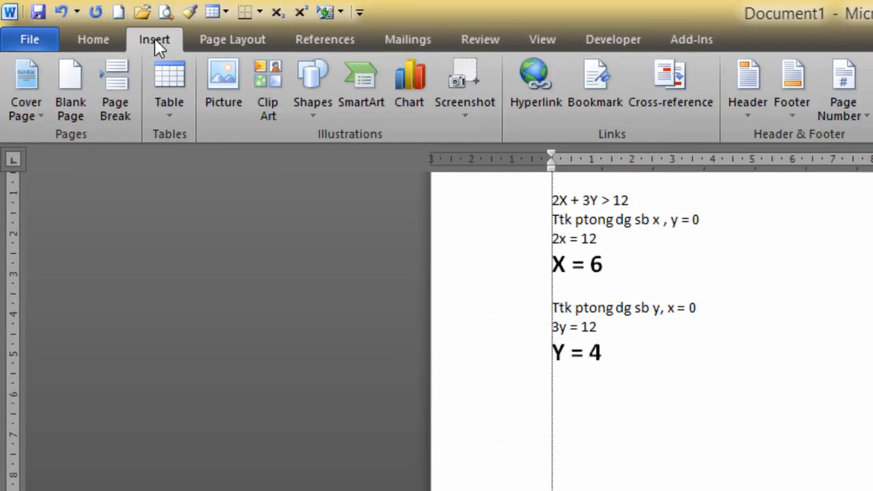
click(311, 110)
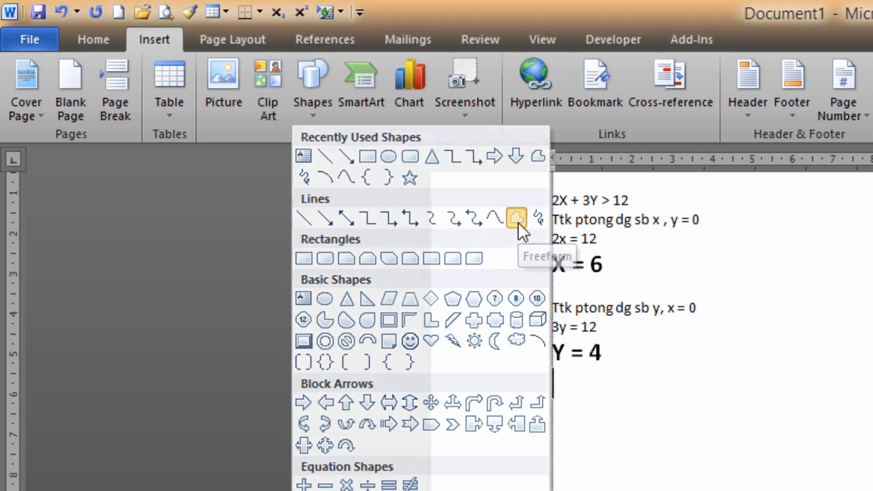
click(519, 219)
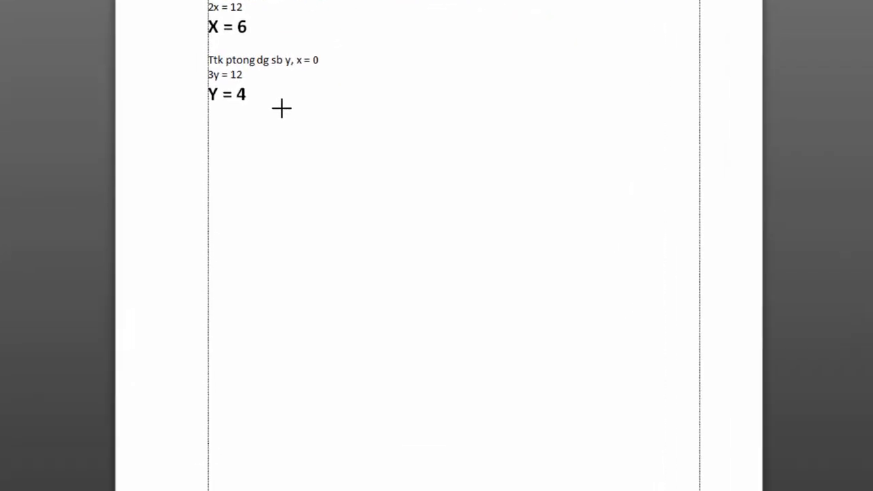
click(263, 79)
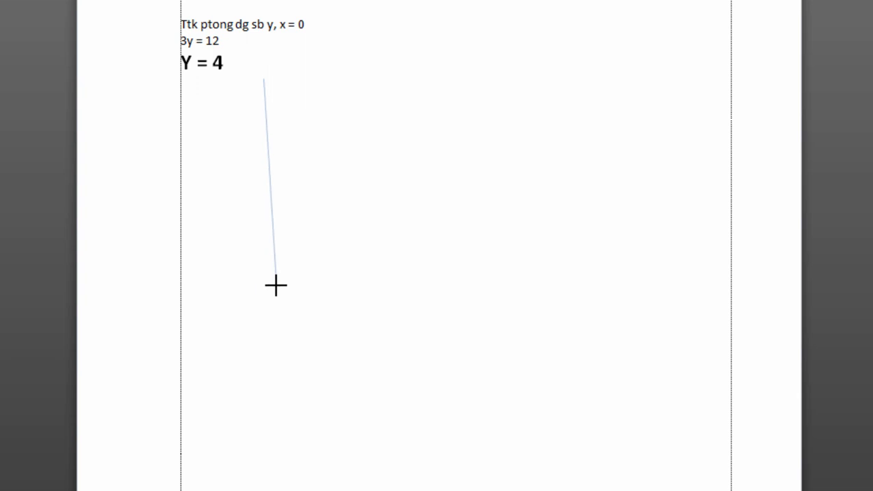
drag(276, 285, 232, 342)
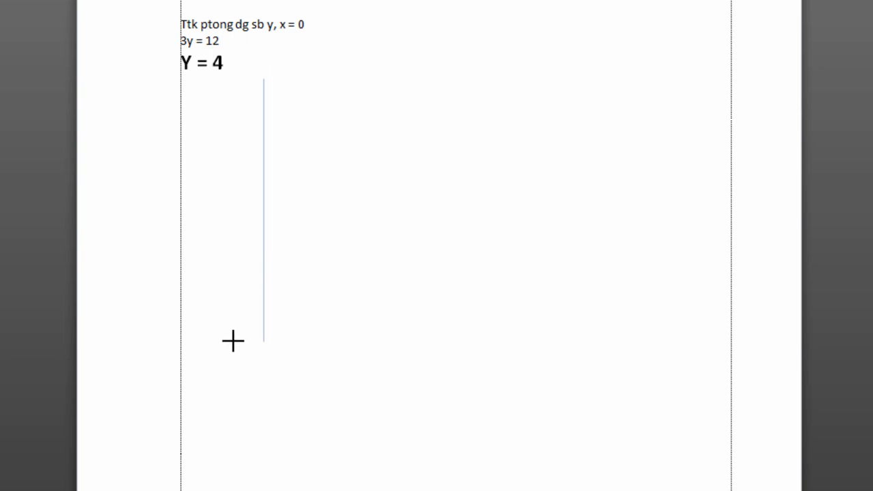
drag(233, 341, 232, 362)
drag(264, 285, 161, 308)
mouse_move(160, 308)
mouse_down()
mouse_move(292, 307)
mouse_move(487, 279)
mouse_move(535, 305)
mouse_move(646, 294)
mouse_move(661, 282)
mouse_move(648, 285)
mouse_move(644, 208)
mouse_move(645, 277)
mouse_move(638, 162)
mouse_move(648, 274)
mouse_move(598, 269)
mouse_move(629, 277)
mouse_move(610, 275)
mouse_move(625, 285)
mouse_up()
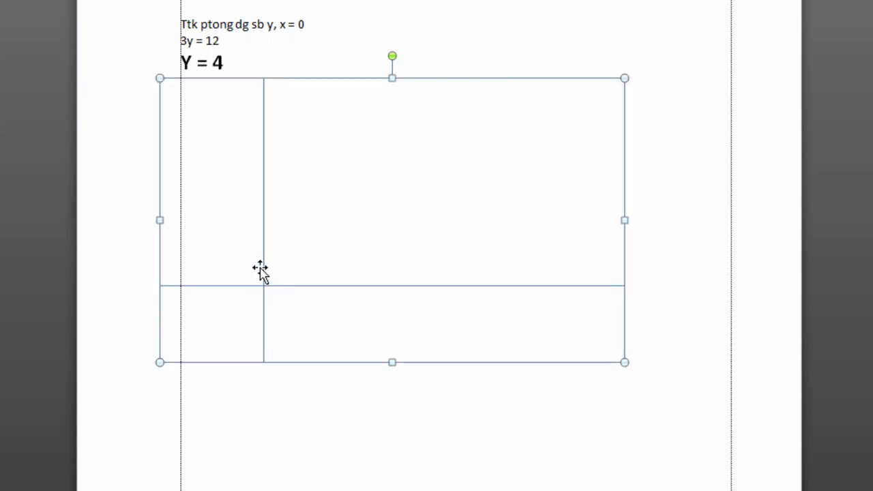
mouse_move(266, 269)
mouse_down()
mouse_move(283, 285)
mouse_move(290, 273)
mouse_up()
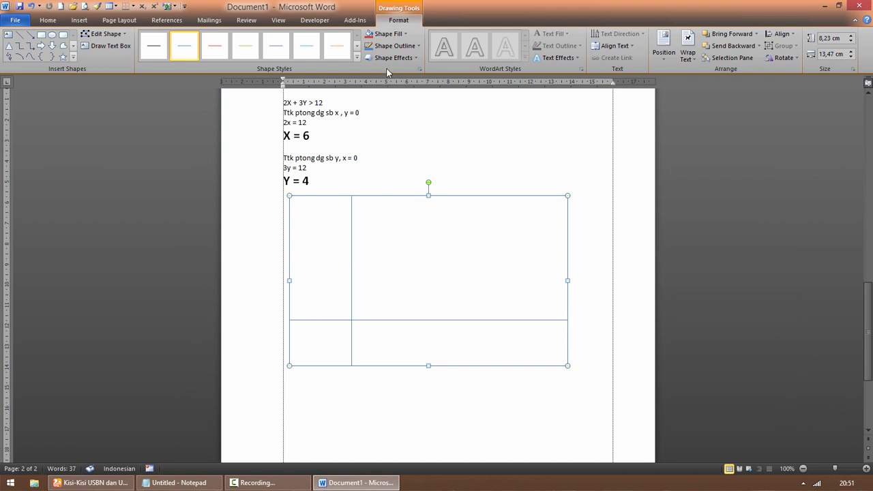
Apply Arrow Style 7 to the axes shape's outline so both path ends have solid arrowheads
click(382, 48)
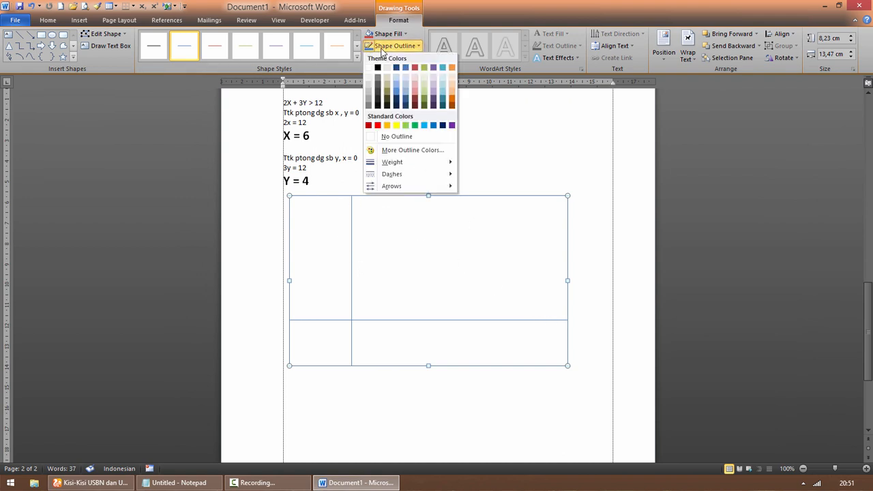
mouse_move(403, 188)
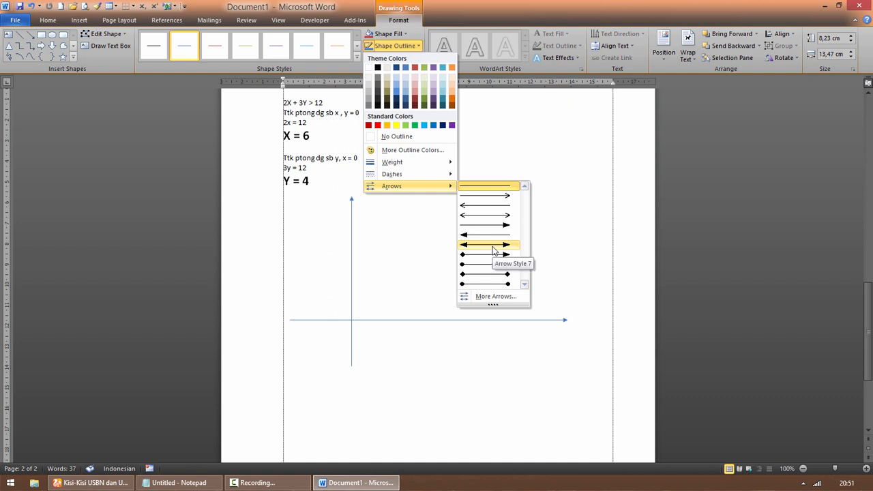
click(382, 327)
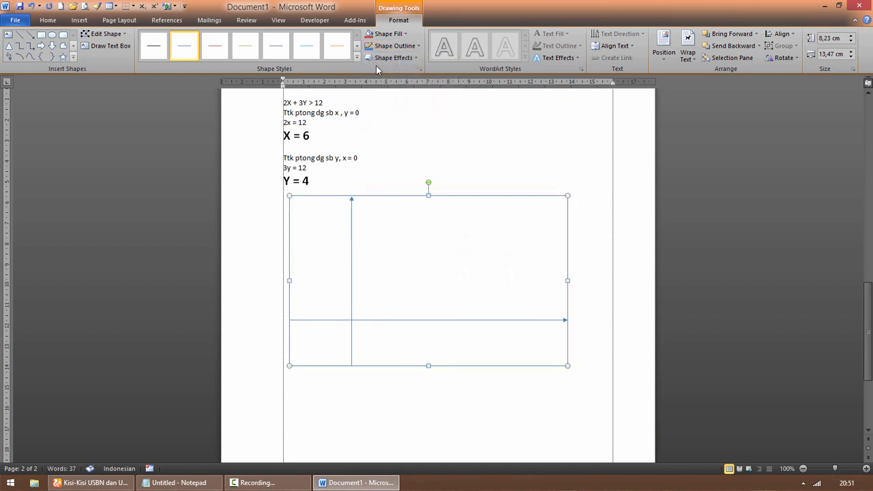
Give the axes shape a black outline with a weight of 1½ pt
click(396, 46)
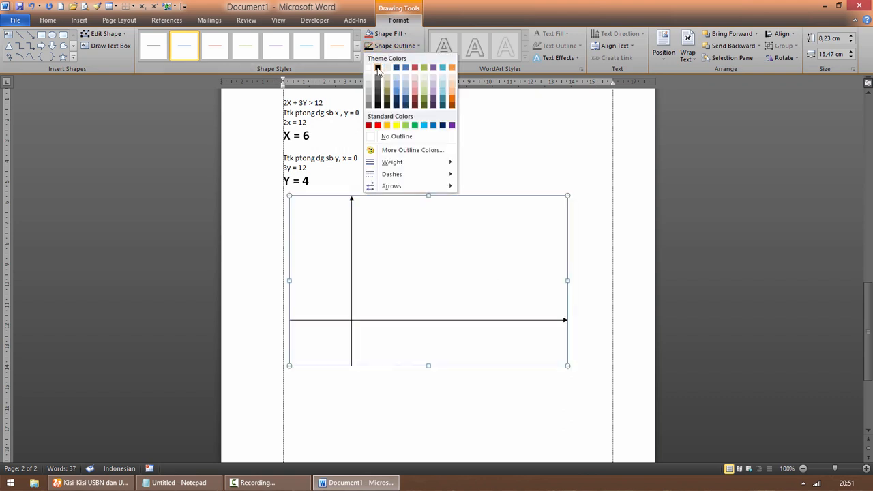
click(378, 69)
click(395, 45)
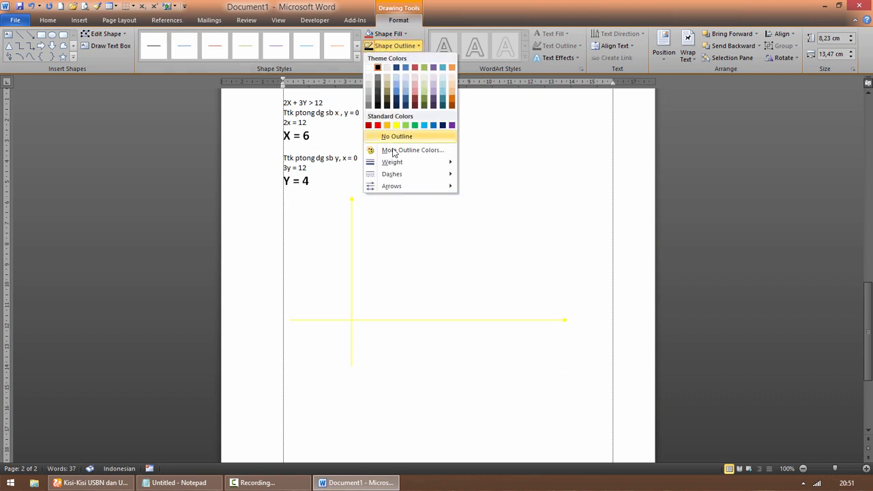
mouse_move(396, 166)
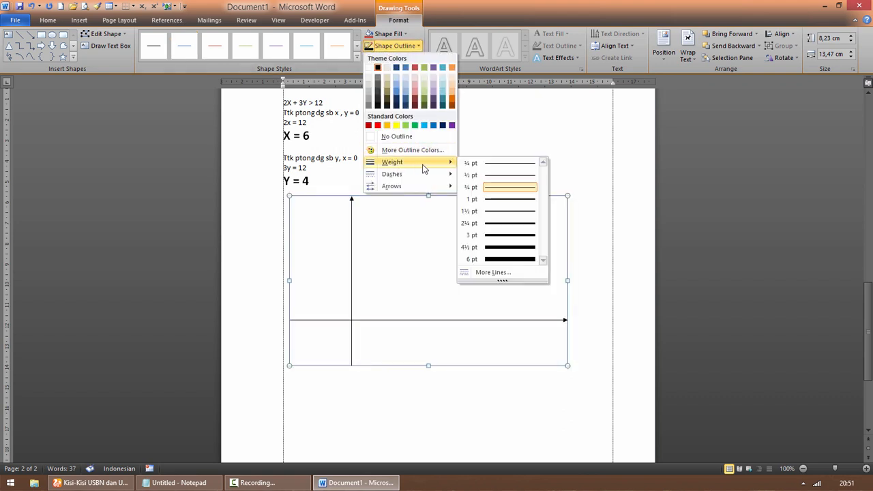
click(493, 212)
click(602, 250)
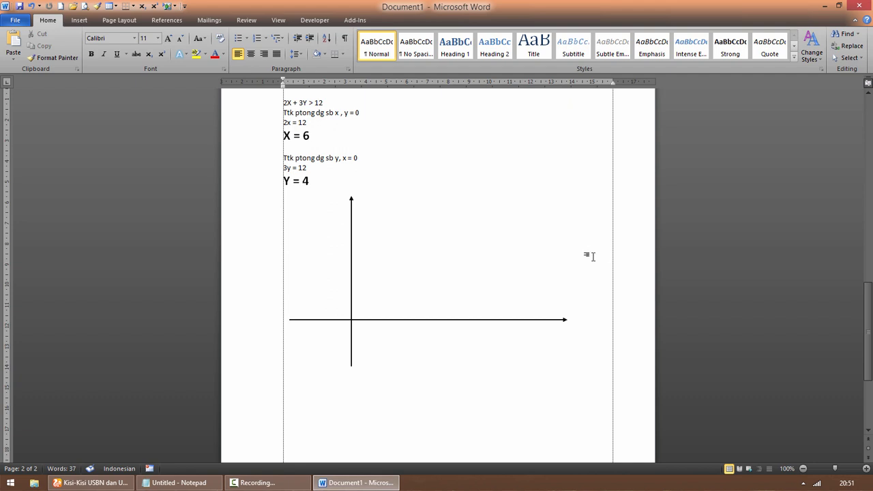
scroll(591, 253, up, 1)
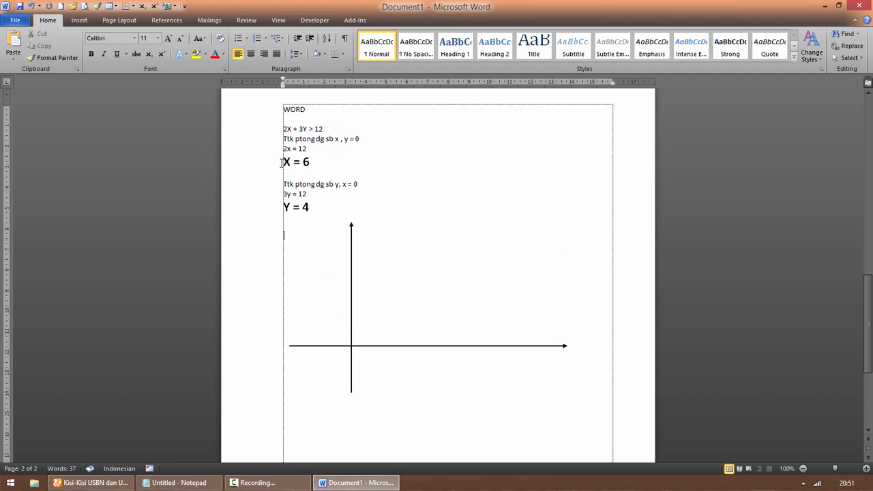
drag(281, 162, 321, 170)
drag(283, 206, 327, 211)
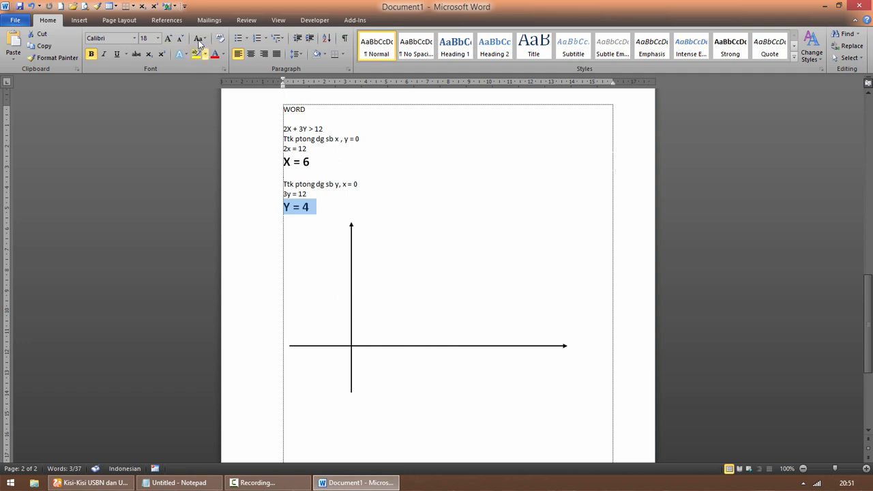
Draw a straight line sloping down to the right across both axes' positive halves, about 5.5 cm high and 9.9 cm wide
click(167, 20)
click(119, 20)
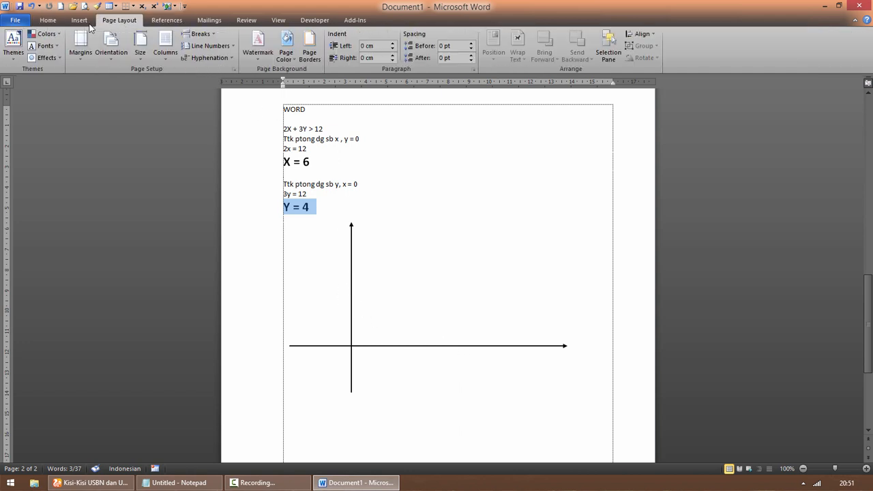
click(80, 20)
click(159, 48)
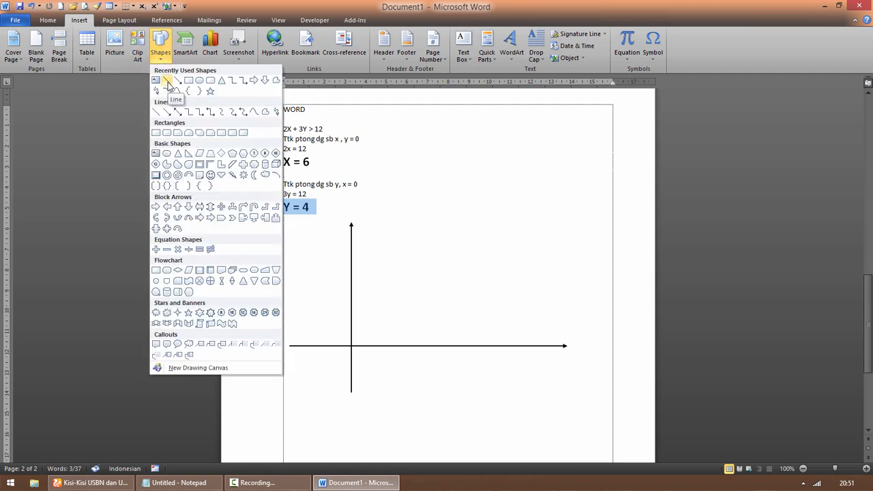
click(167, 81)
mouse_move(316, 254)
mouse_down()
mouse_move(493, 366)
mouse_move(520, 368)
mouse_up()
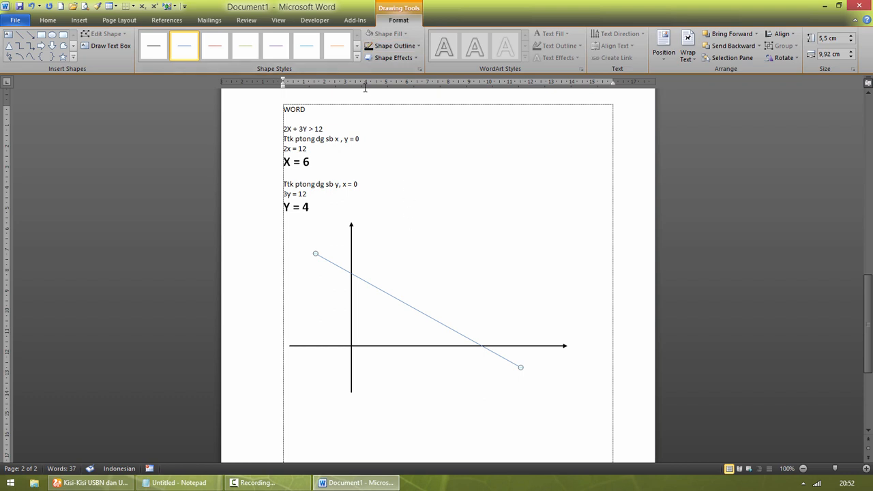
Make the sloping line's outline black and set its weight to 1 pt
click(371, 49)
click(385, 46)
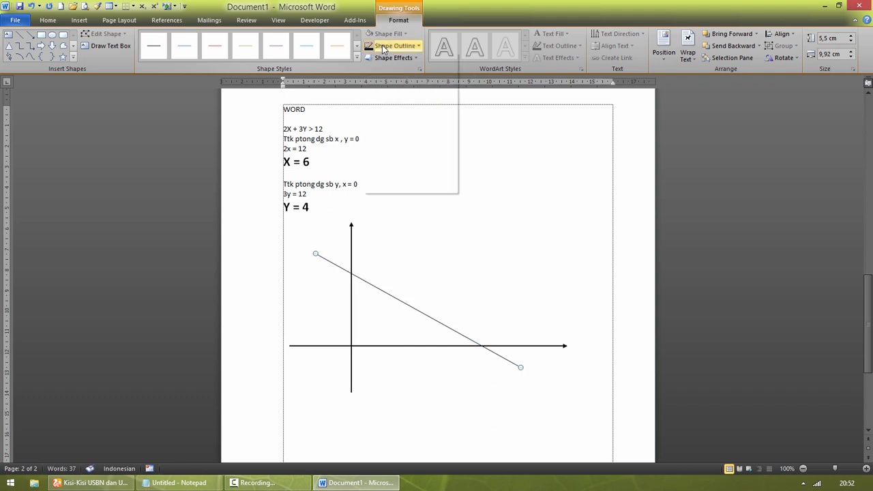
mouse_move(440, 167)
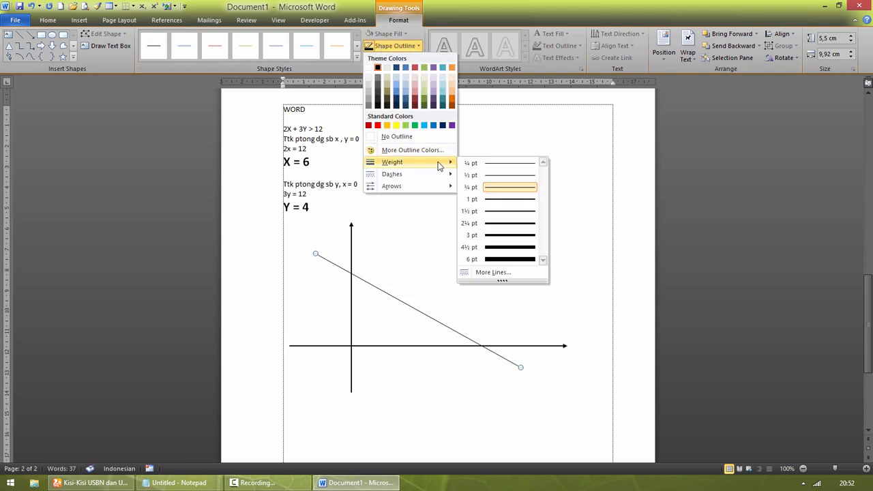
click(503, 199)
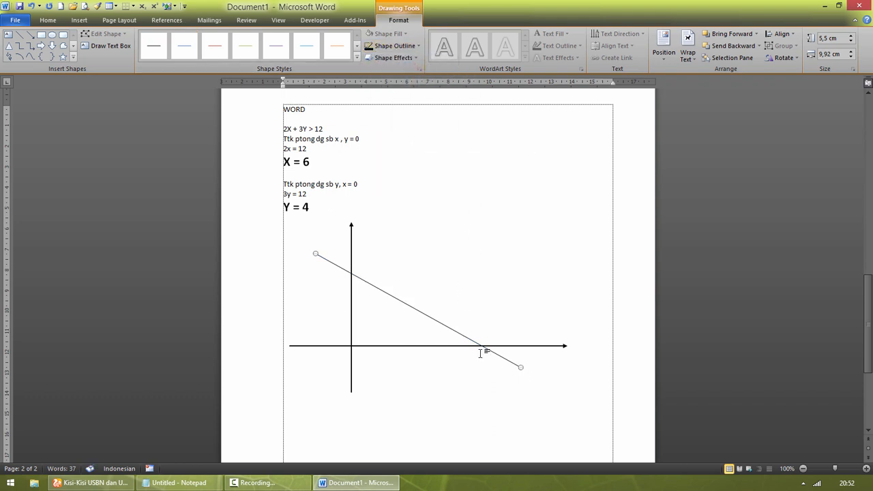